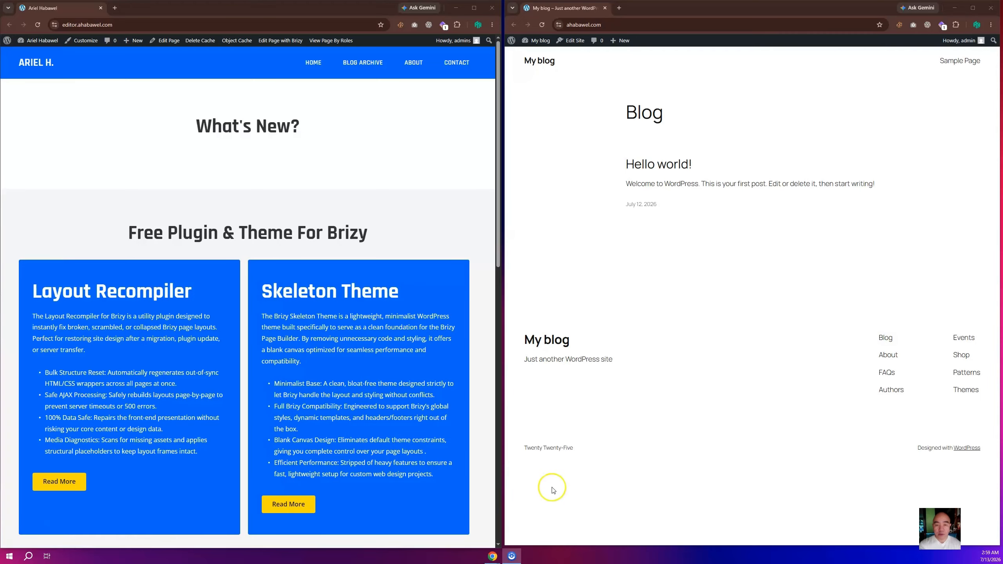
# - Look over the home page of the editor subdomain site down to its contact form
pyautogui.scroll(-8, 305, 413)
pyautogui.scroll(-6, 305, 413)
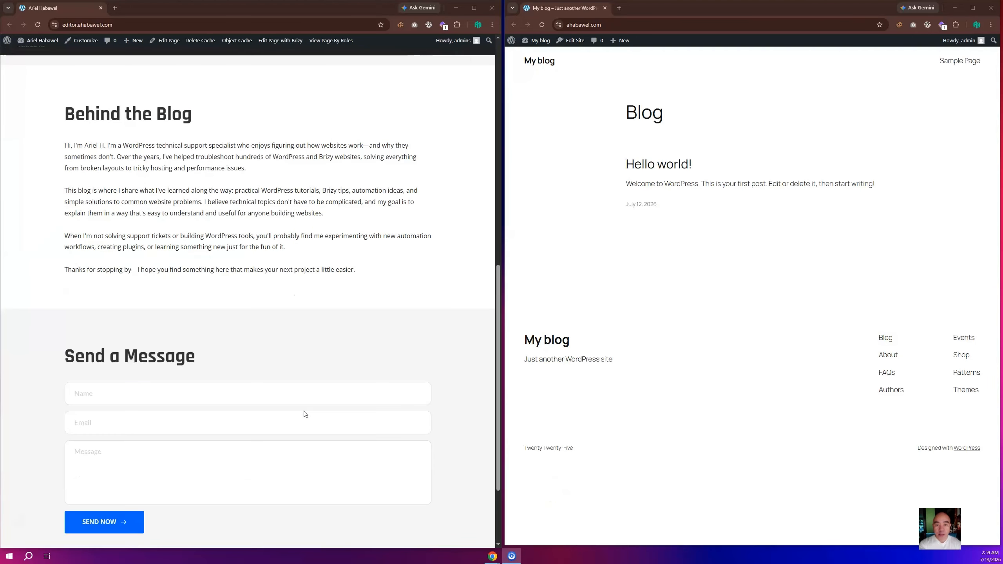
pyautogui.scroll(10, 306, 414)
pyautogui.scroll(5, 306, 414)
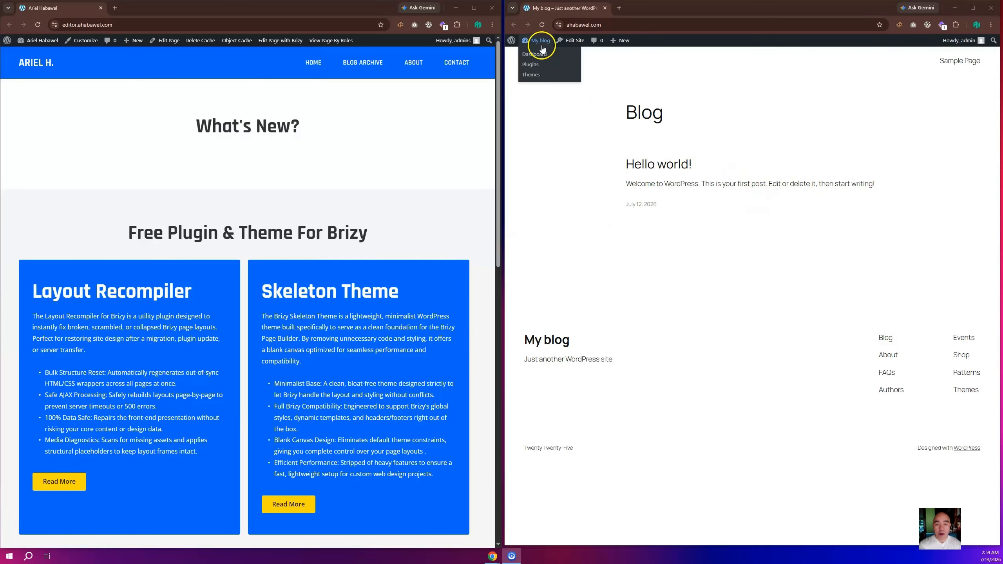
# - Install the plugin WPvivid — Backup, Migration & Staging on the My blog site, searching for "wpvivid"
pyautogui.click(536, 54)
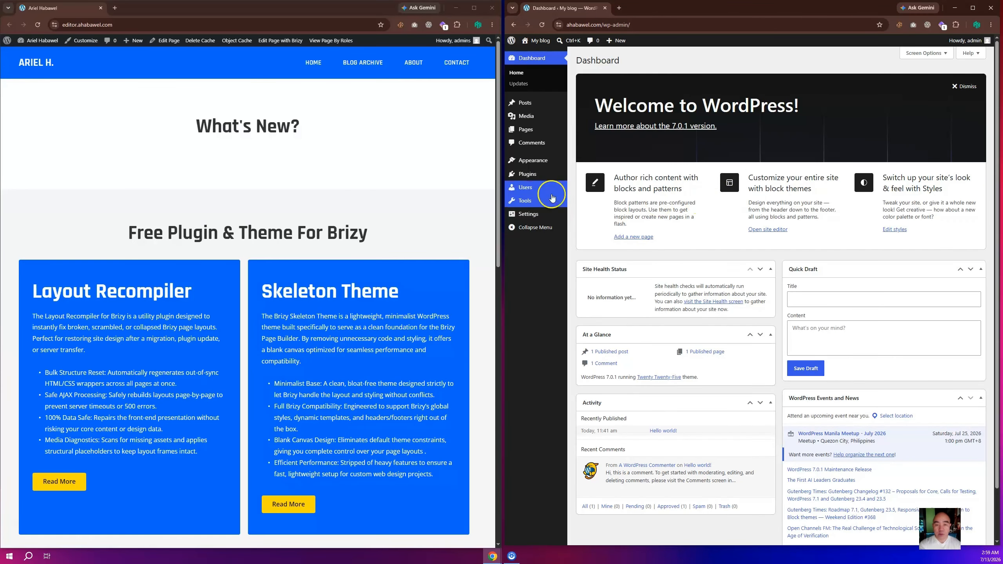
pyautogui.moveTo(545, 174)
pyautogui.click(599, 176)
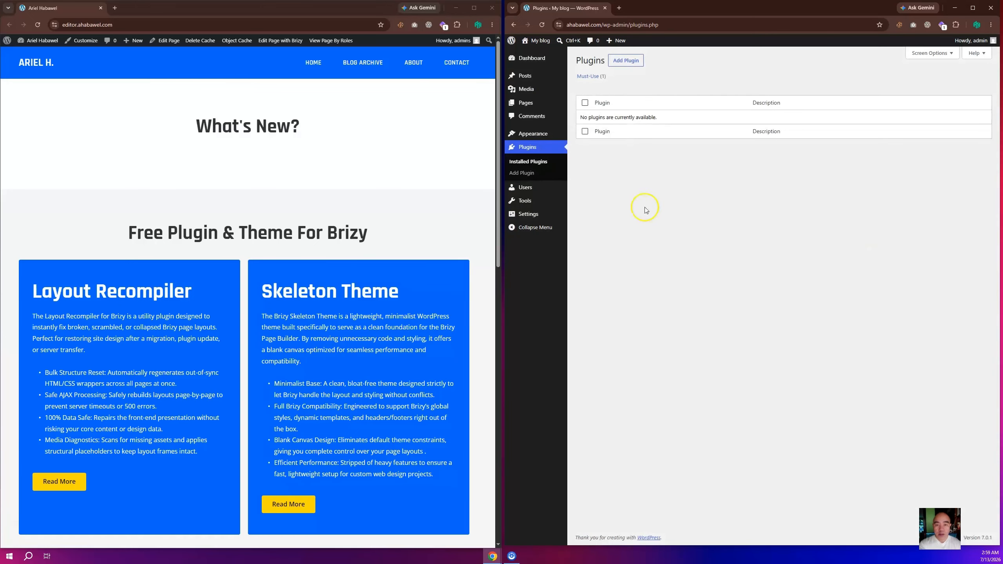
pyautogui.click(632, 60)
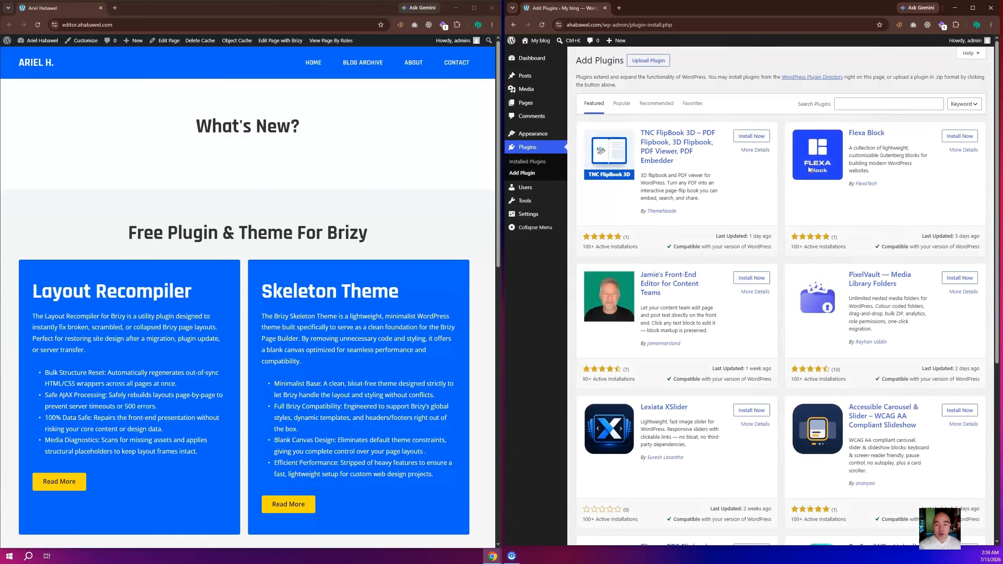
pyautogui.click(883, 104)
pyautogui.write('wpvivid')
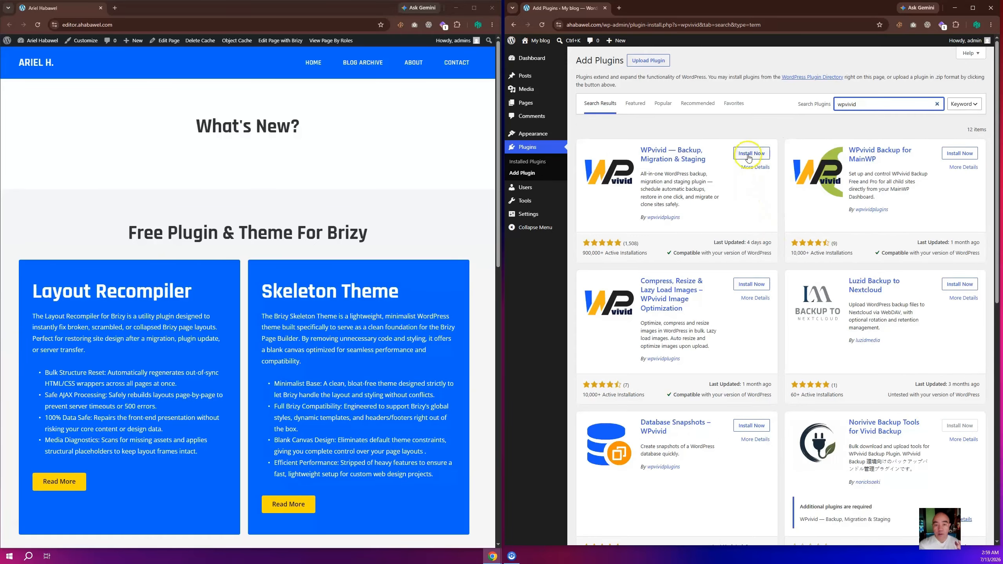
pyautogui.click(751, 153)
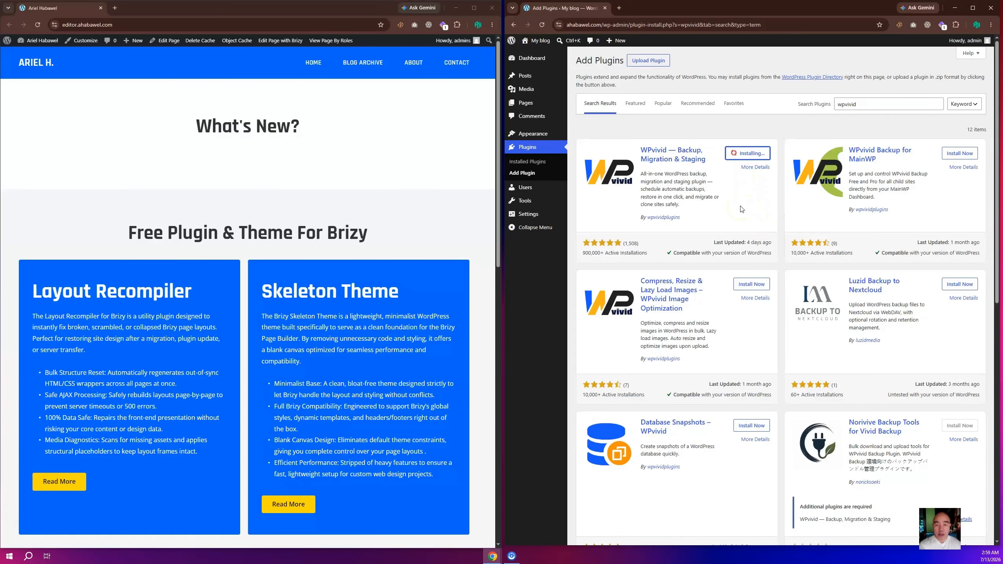
# - Install WPvivid — Backup, Migration & Staging on the editor subdomain site and activate the plugin on both sites
pyautogui.moveTo(45, 40)
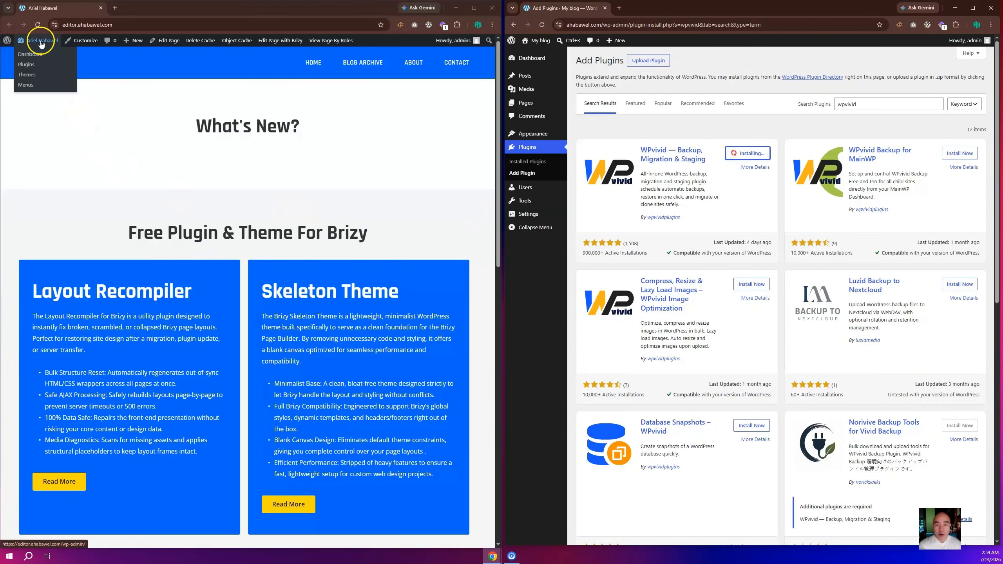
pyautogui.click(36, 56)
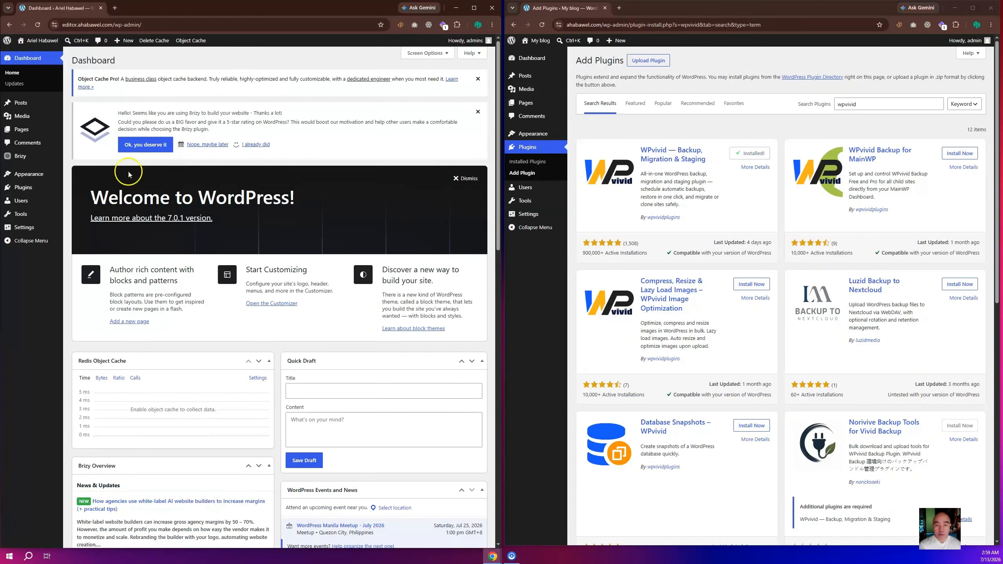
pyautogui.moveTo(21, 189)
pyautogui.click(89, 188)
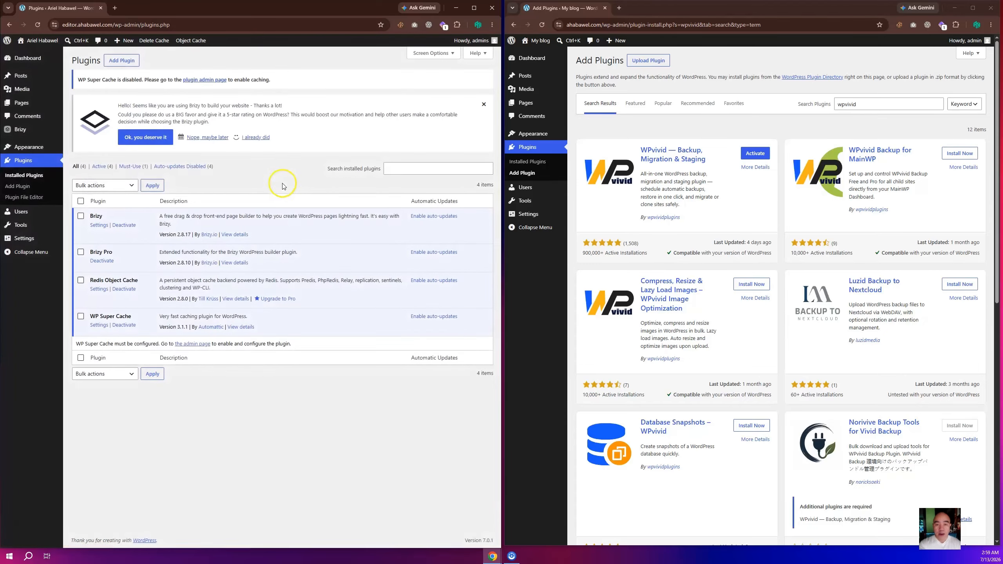
pyautogui.click(136, 62)
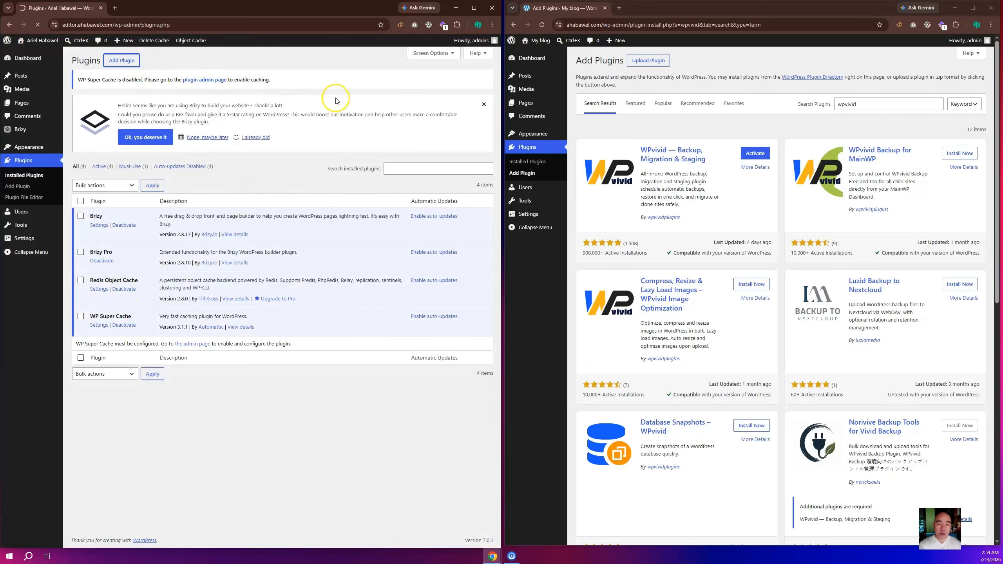
pyautogui.click(379, 158)
pyautogui.write('wpvivid')
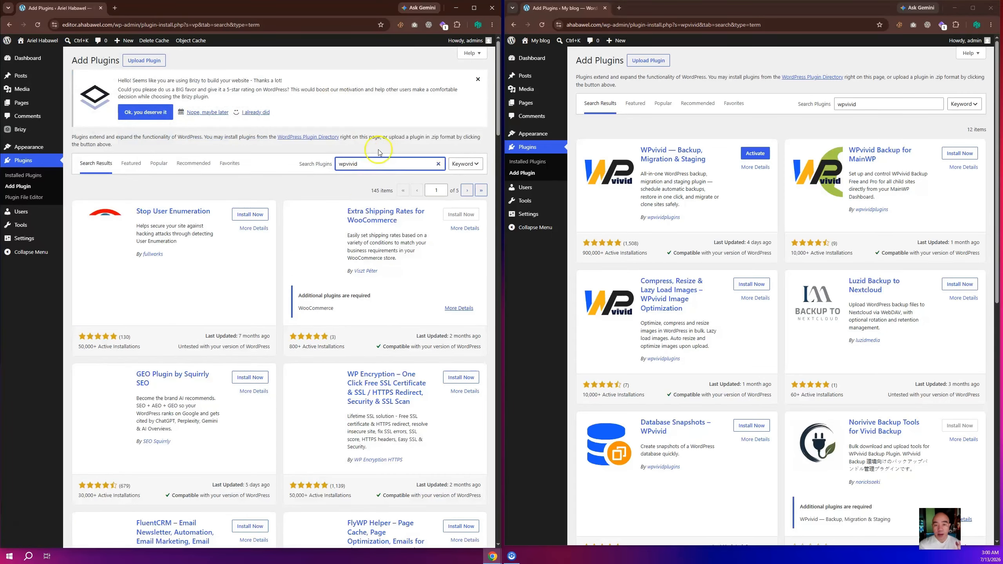
pyautogui.click(246, 211)
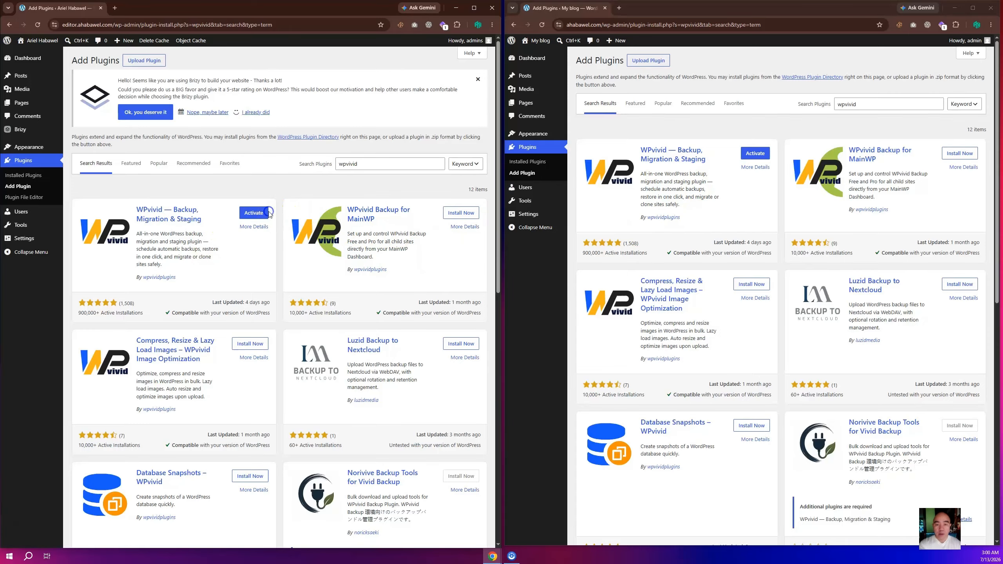
pyautogui.click(254, 214)
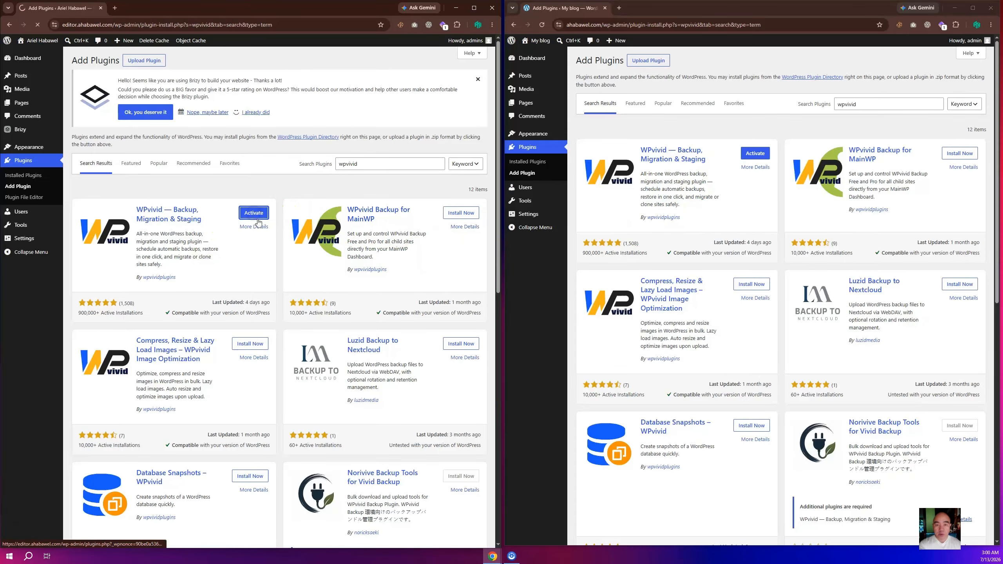
pyautogui.click(755, 153)
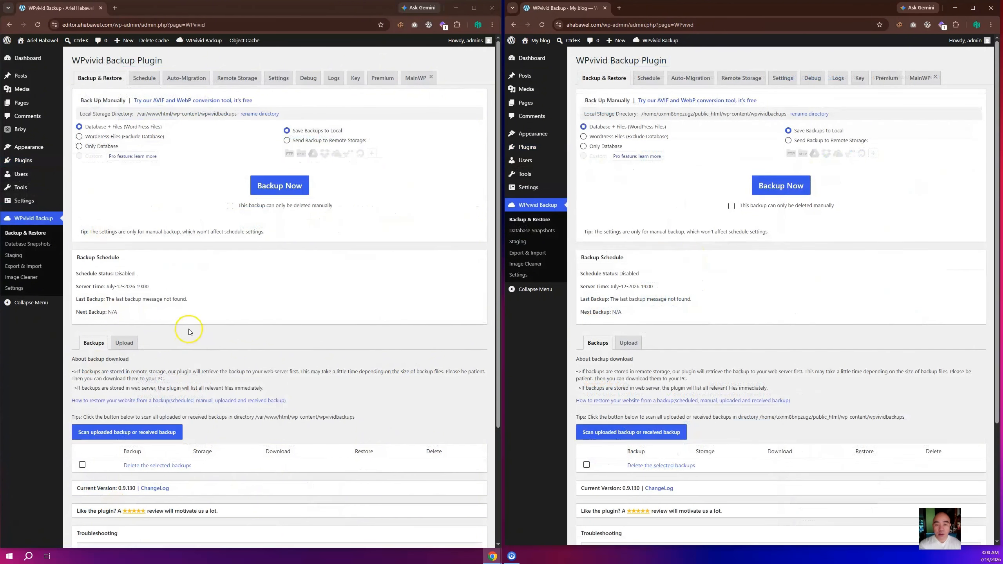
# - Create a manual WPvivid backup of the editor subdomain site with Database + Files, saved to local storage
pyautogui.scroll(-2, 191, 332)
pyautogui.scroll(2, 190, 332)
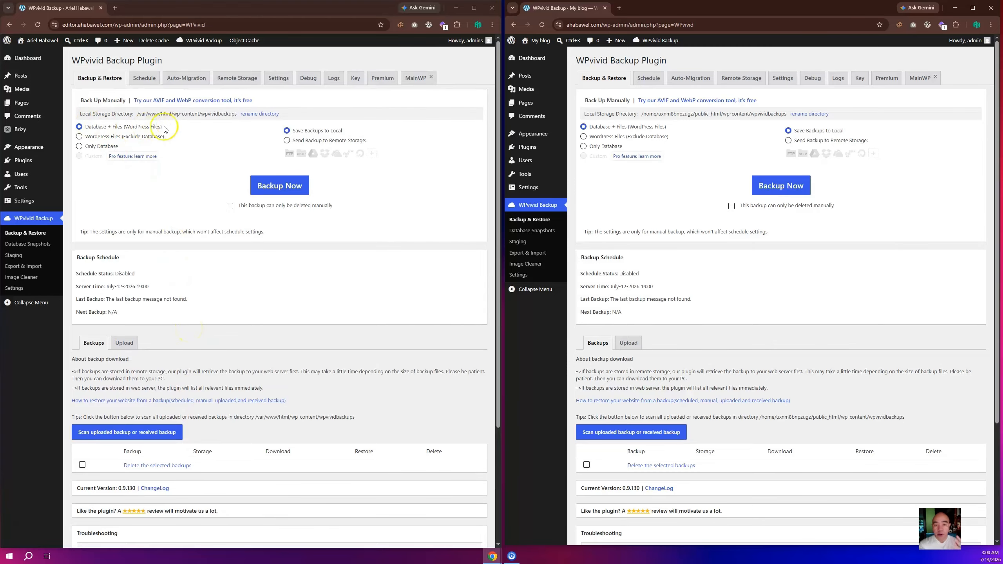
pyautogui.click(264, 188)
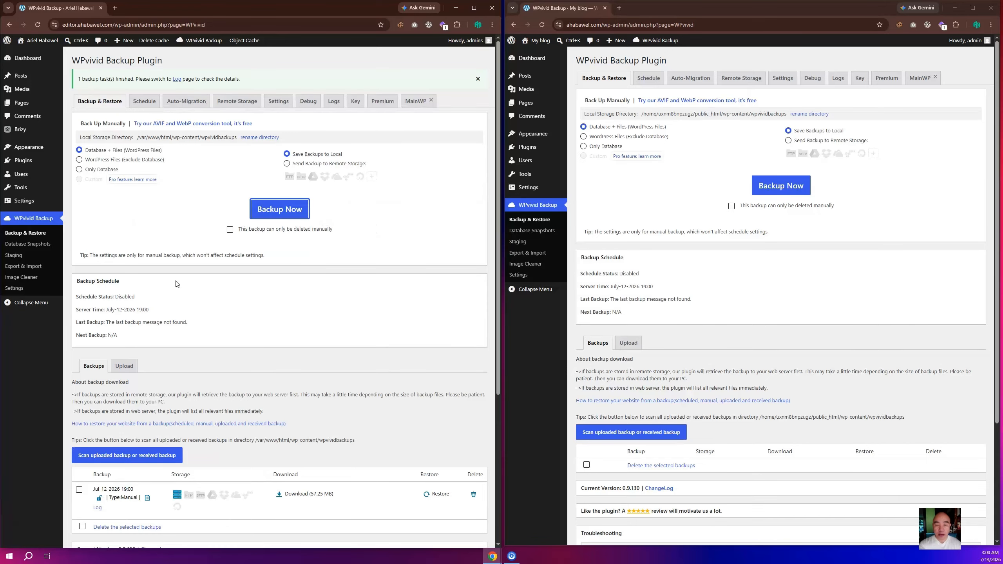
# - Download the new backup zip from the editor subdomain site and save it in the Downloads folder
pyautogui.scroll(-3, 285, 258)
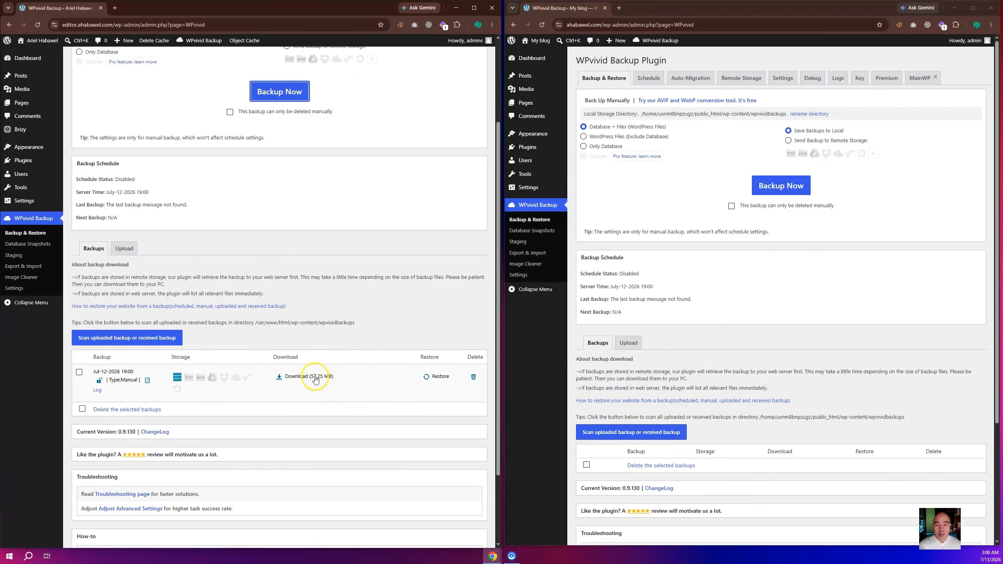
pyautogui.click(302, 377)
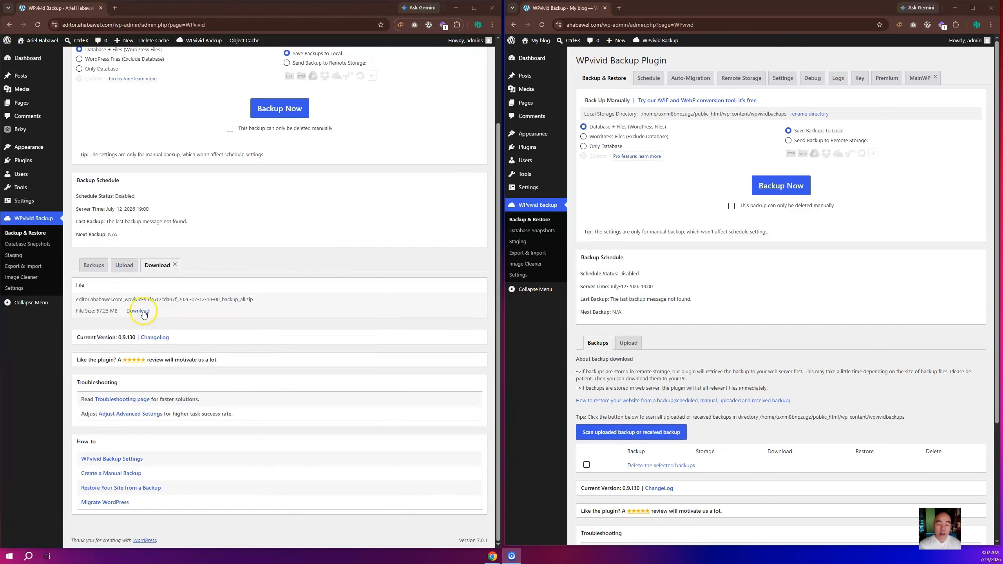
pyautogui.click(144, 313)
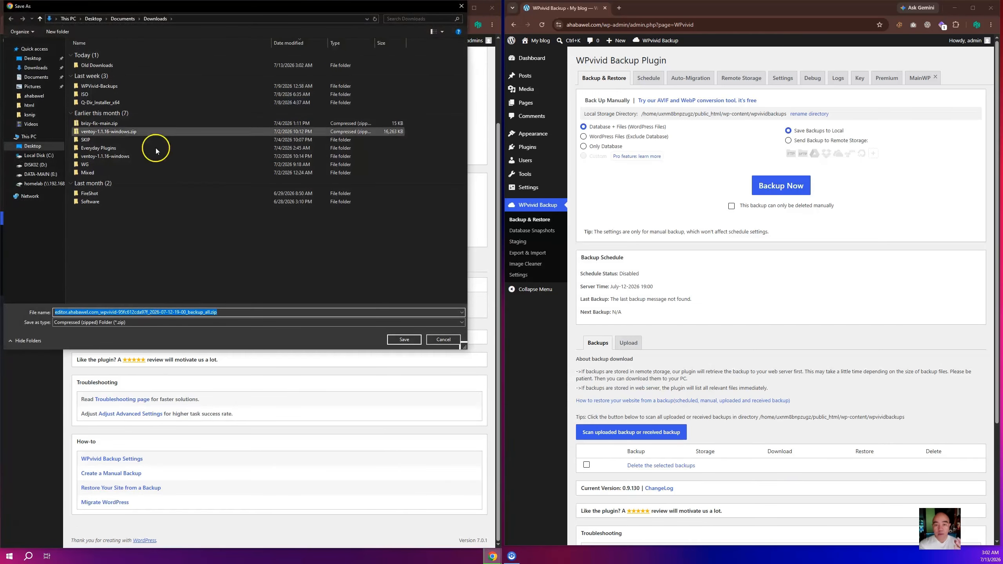
pyautogui.click(402, 339)
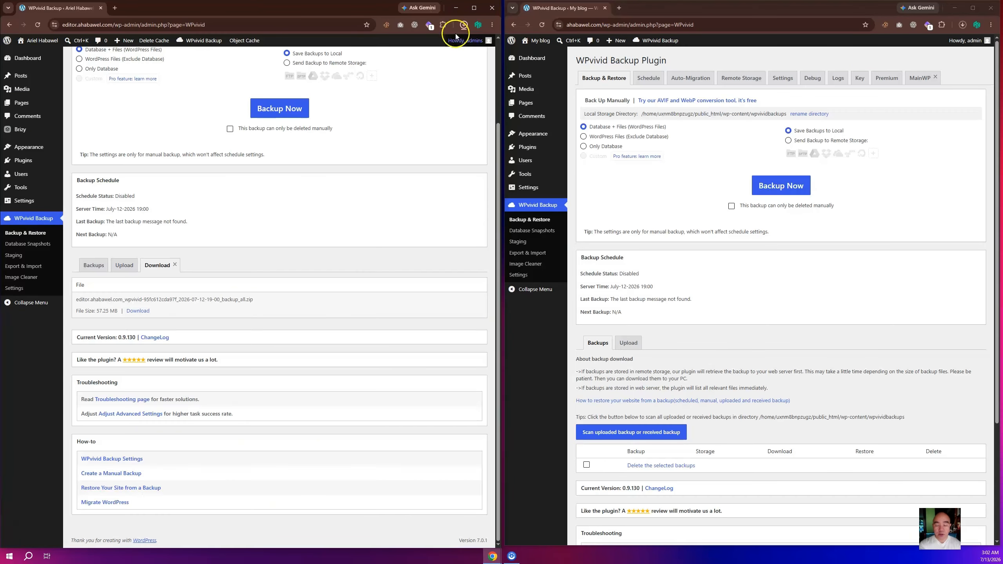
# - Upload the downloaded backup zip from the Downloads folder to WPvivid on the My blog site
pyautogui.click(463, 25)
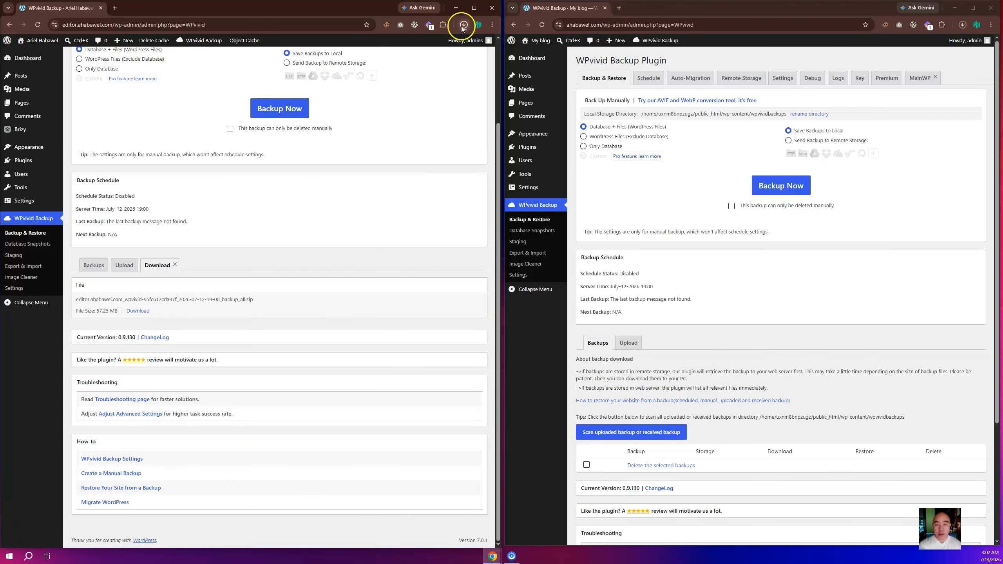
pyautogui.click(443, 60)
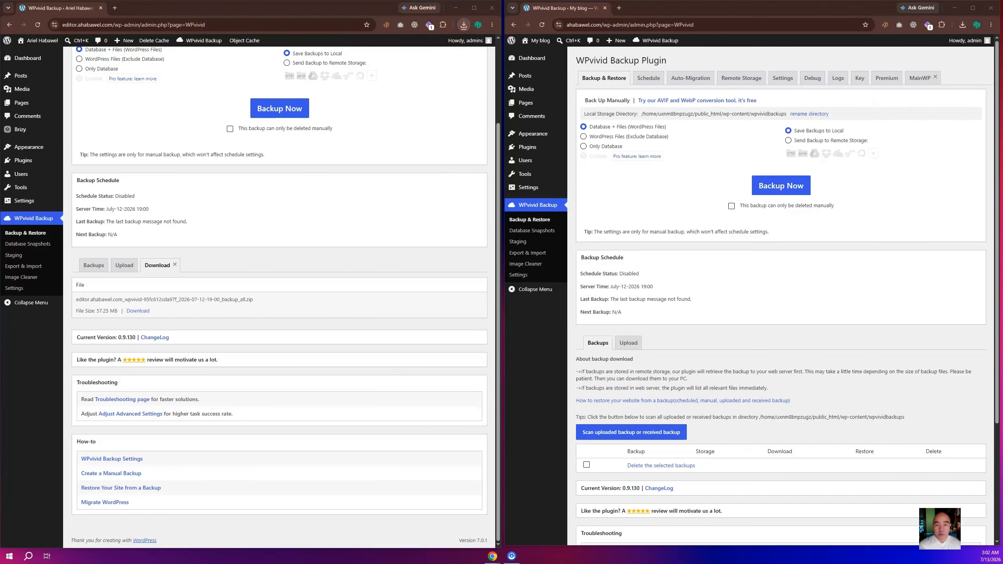
pyautogui.moveTo(1002, 10); pyautogui.dragTo(224, 161)
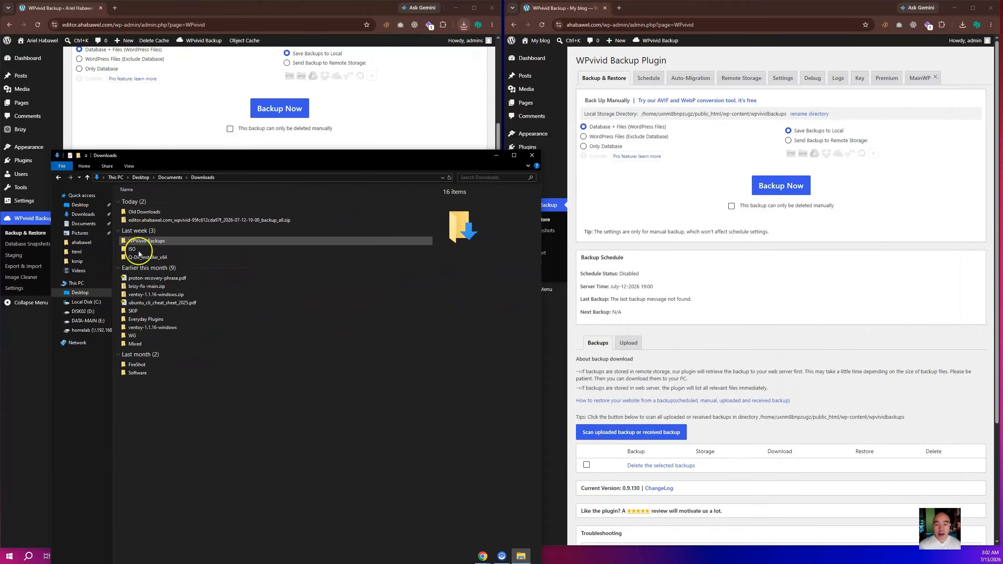
pyautogui.click(158, 220)
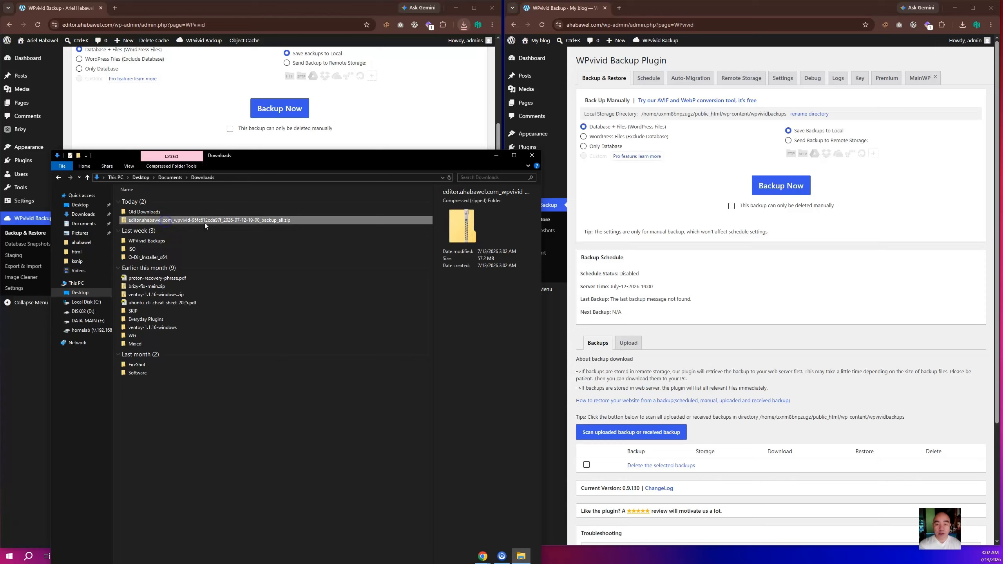
pyautogui.click(629, 347)
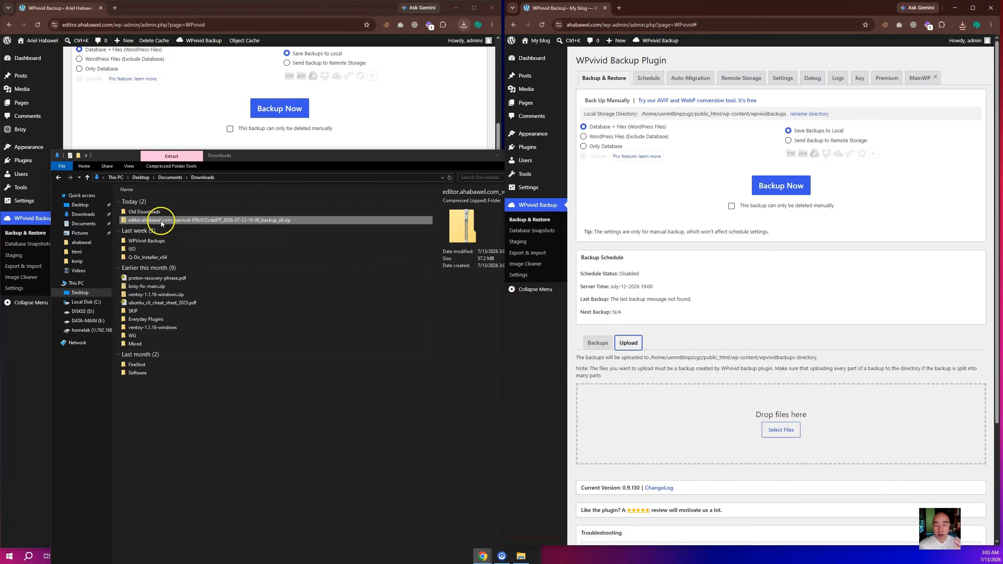
pyautogui.moveTo(161, 224); pyautogui.dragTo(774, 427)
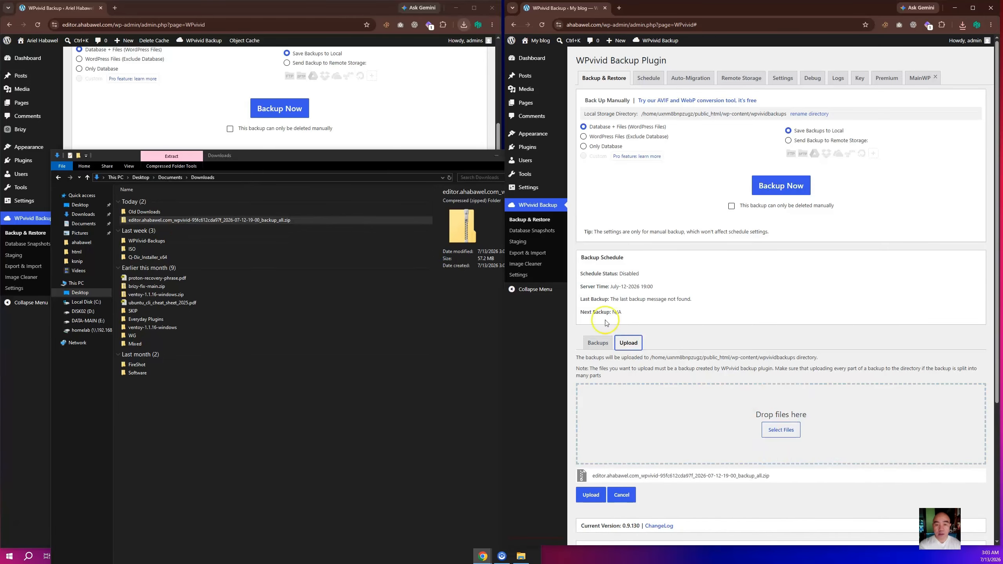
pyautogui.click(533, 155)
pyautogui.click(591, 495)
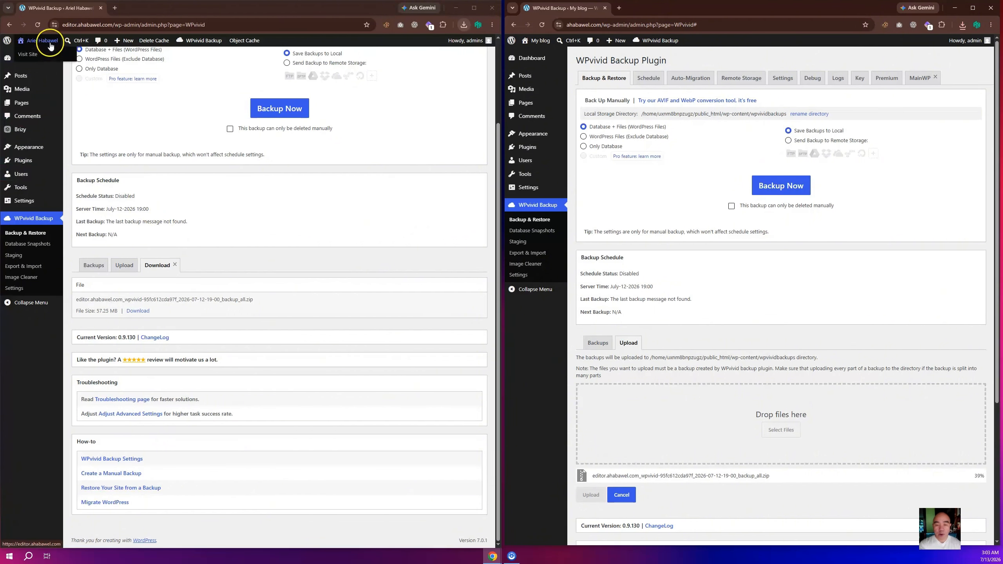
# - Open the front page of the editor subdomain site in a new tab and look over its content
pyautogui.rightClick(50, 52)
pyautogui.click(69, 63)
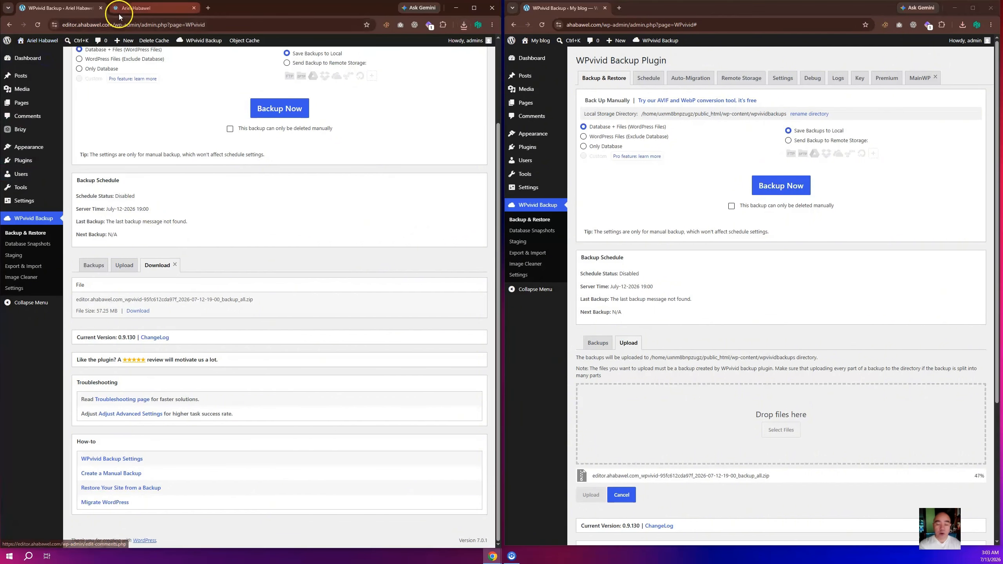
pyautogui.click(118, 9)
pyautogui.scroll(-2, 116, 326)
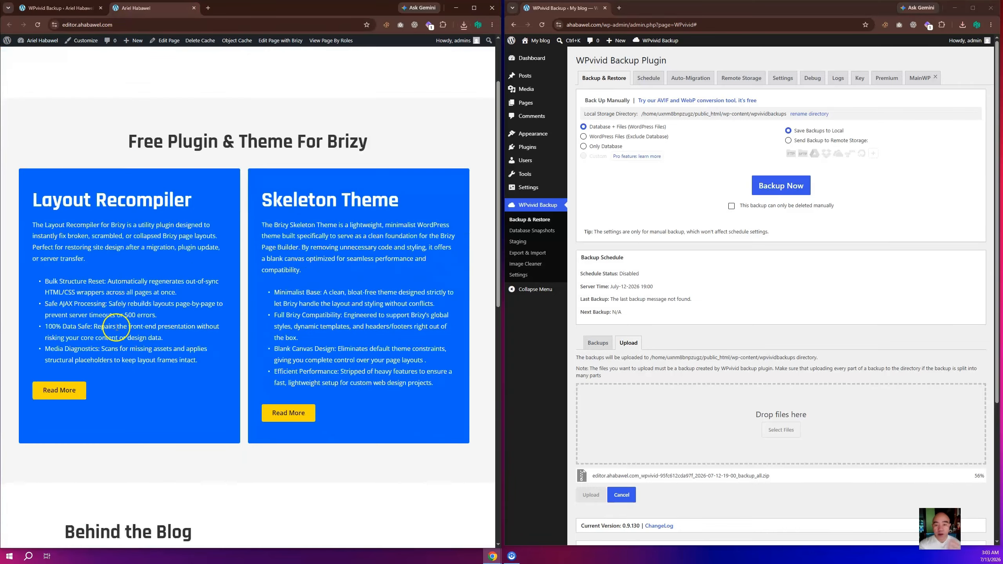
pyautogui.scroll(2, 116, 326)
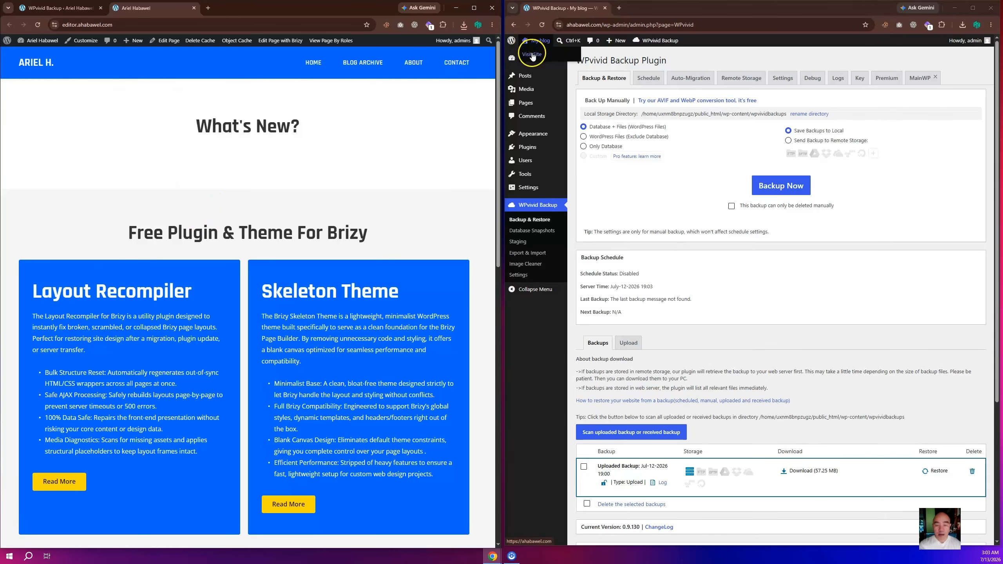
# - View the My blog site's front page in a new tab and return to its WPvivid backup page
pyautogui.rightClick(532, 54)
pyautogui.click(546, 60)
pyautogui.click(640, 7)
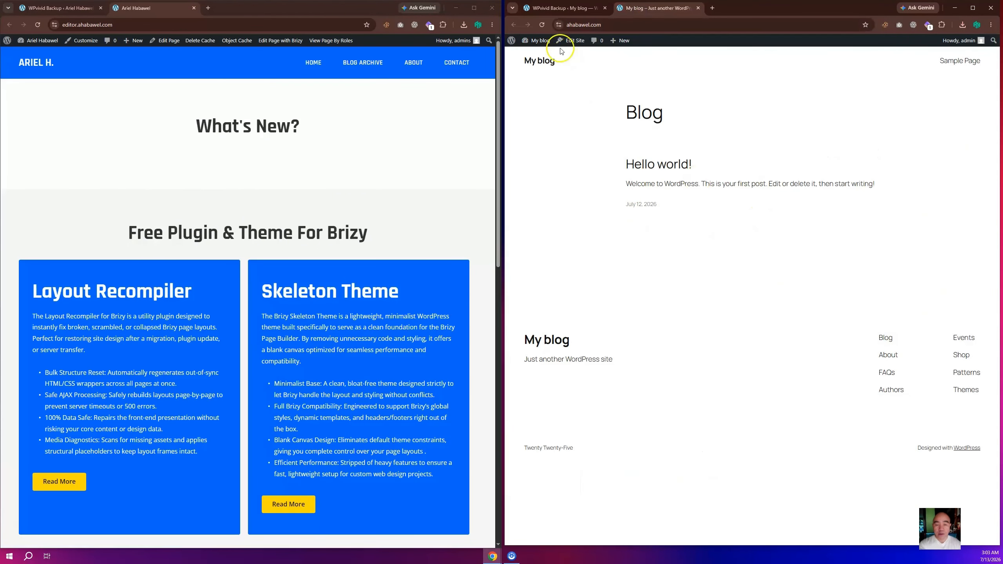
pyautogui.click(565, 12)
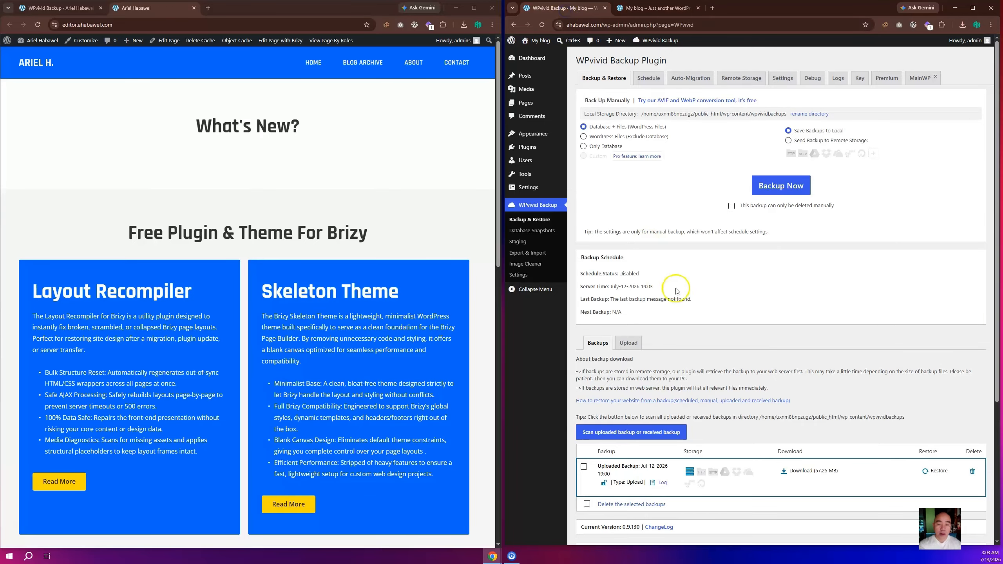
# - Restore the uploaded Jul-12-2026 19:00 backup on the fresh WordPress site and acknowledge its completion
pyautogui.click(934, 472)
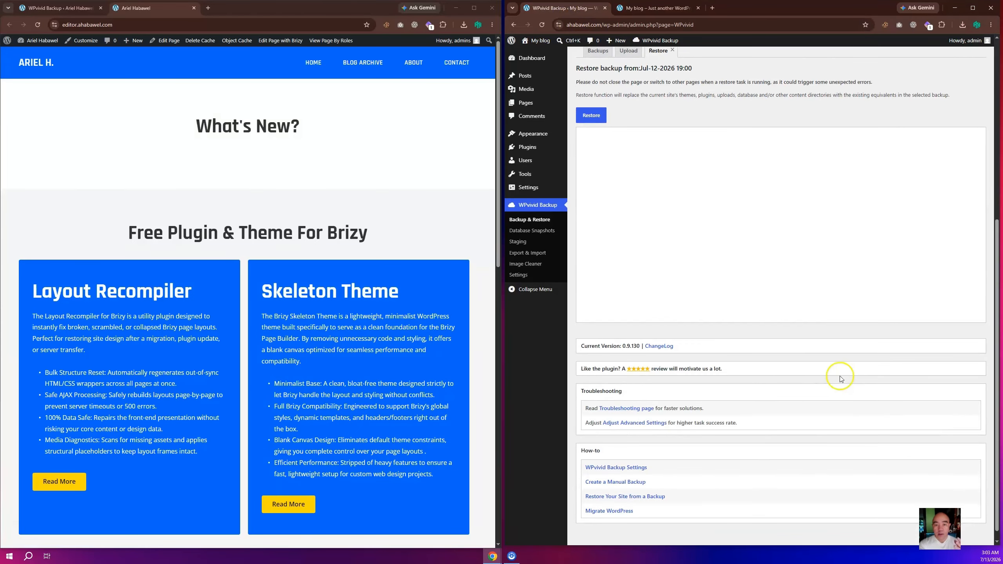
pyautogui.click(591, 115)
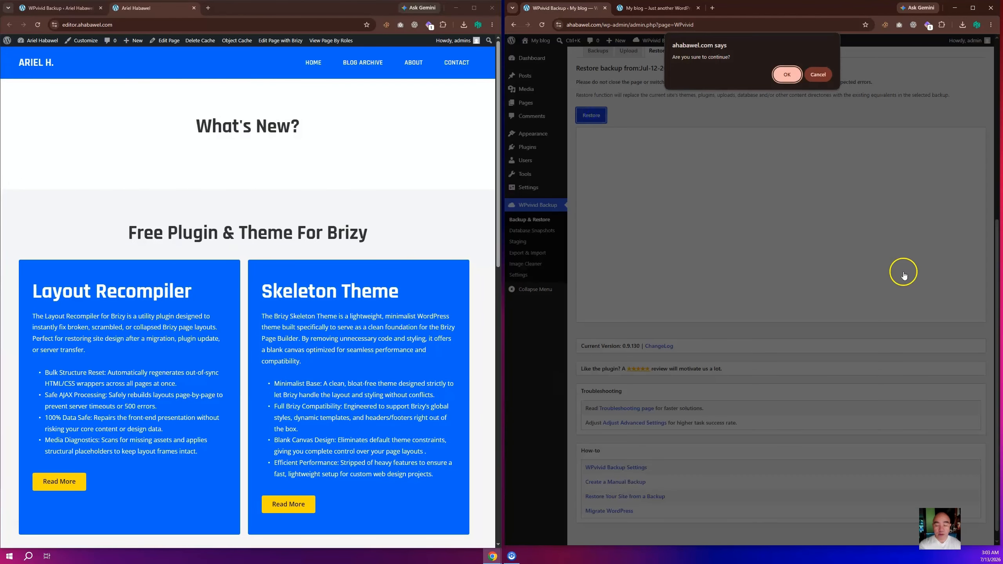
pyautogui.click(790, 74)
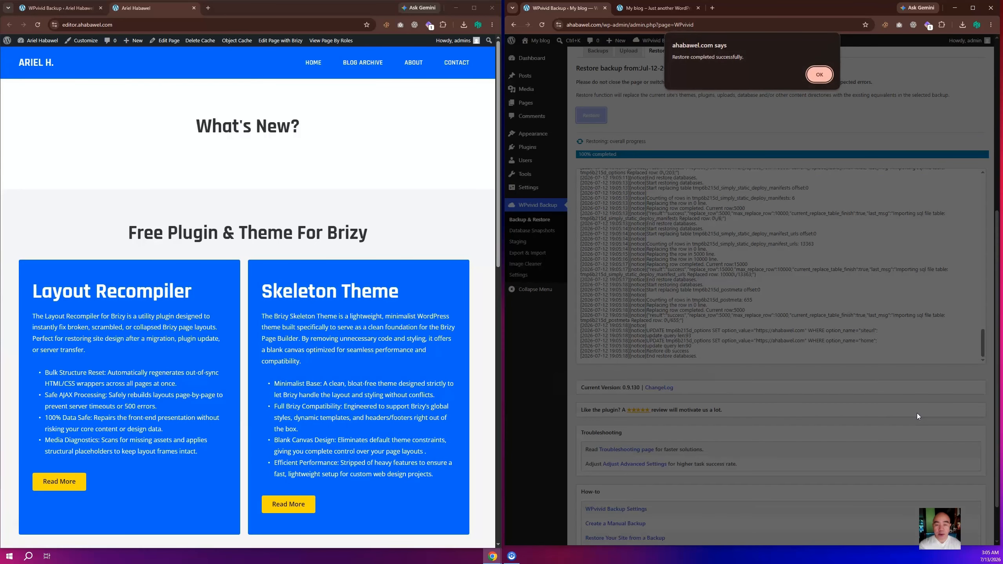
pyautogui.click(824, 76)
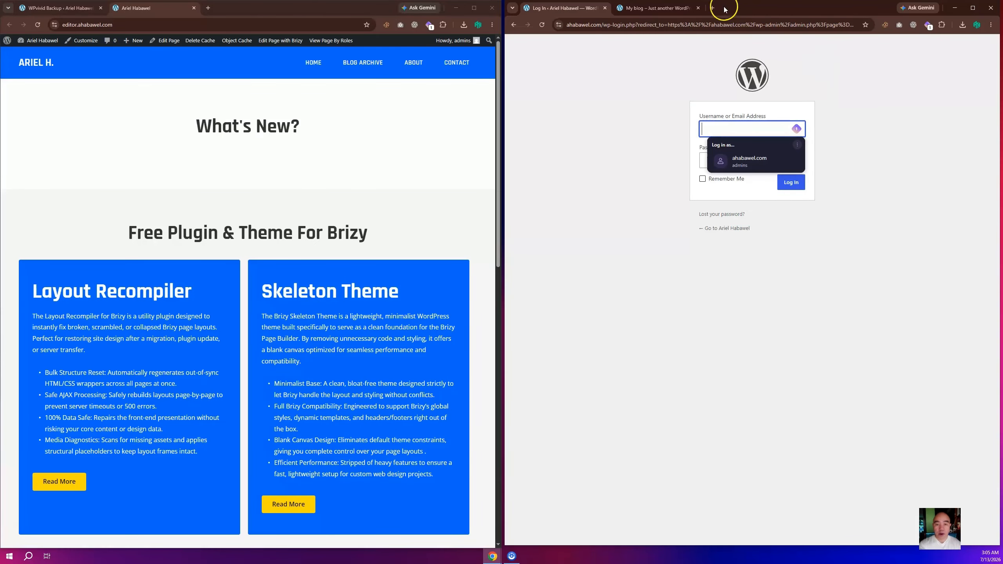
# - Reload the destination site's front page and look over its restored content
pyautogui.click(665, 8)
pyautogui.rightClick(755, 119)
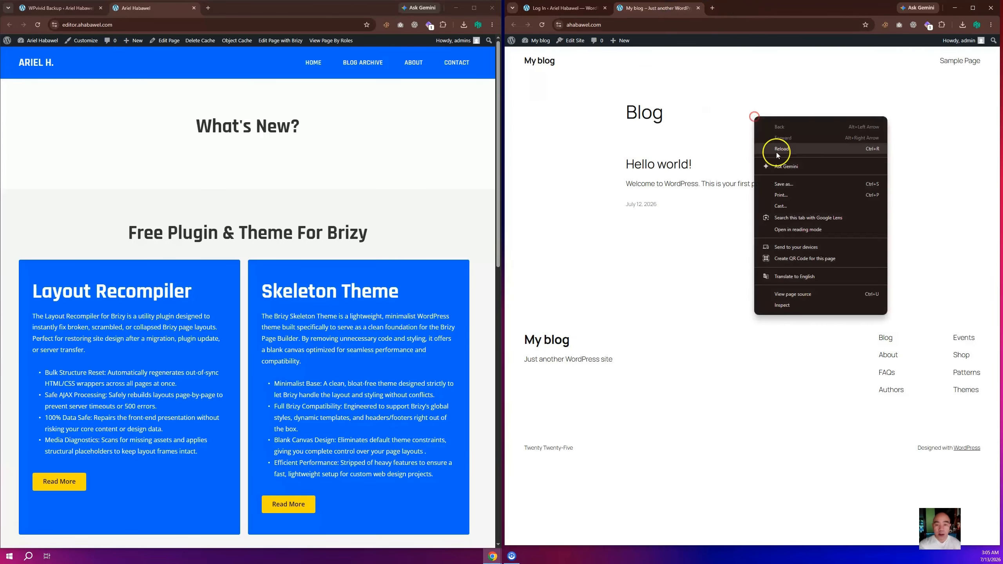
pyautogui.click(777, 153)
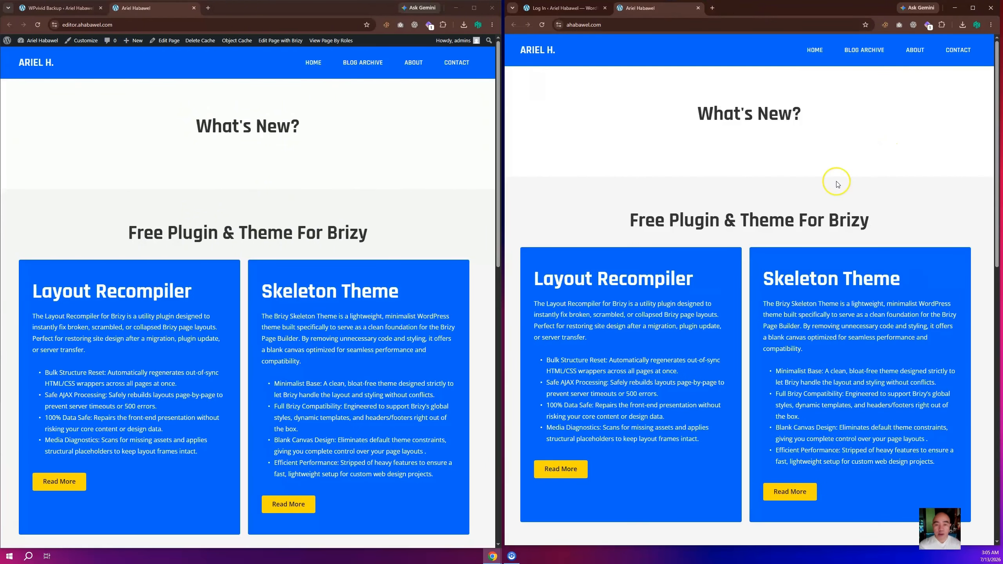
pyautogui.scroll(-3, 834, 184)
pyautogui.scroll(3, 836, 184)
# - Log back in to the restored site's WordPress admin with the saved username and account password
pyautogui.click(579, 12)
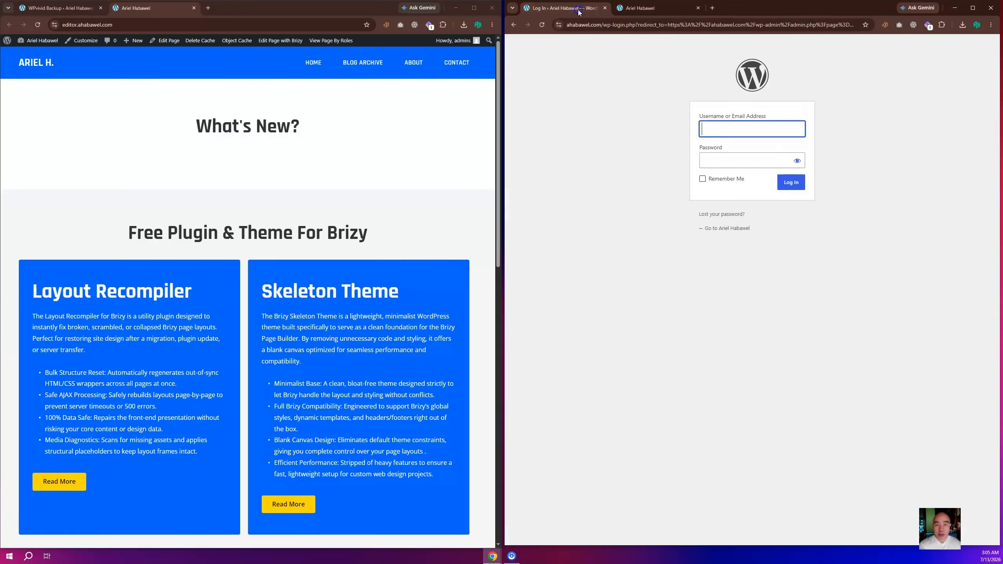
pyautogui.click(723, 130)
pyautogui.click(755, 161)
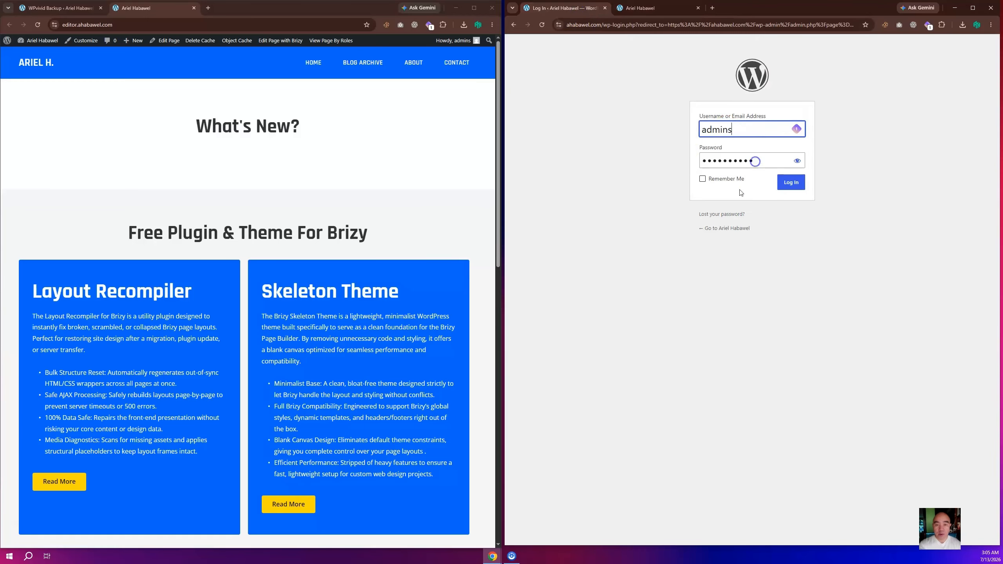
pyautogui.click(790, 182)
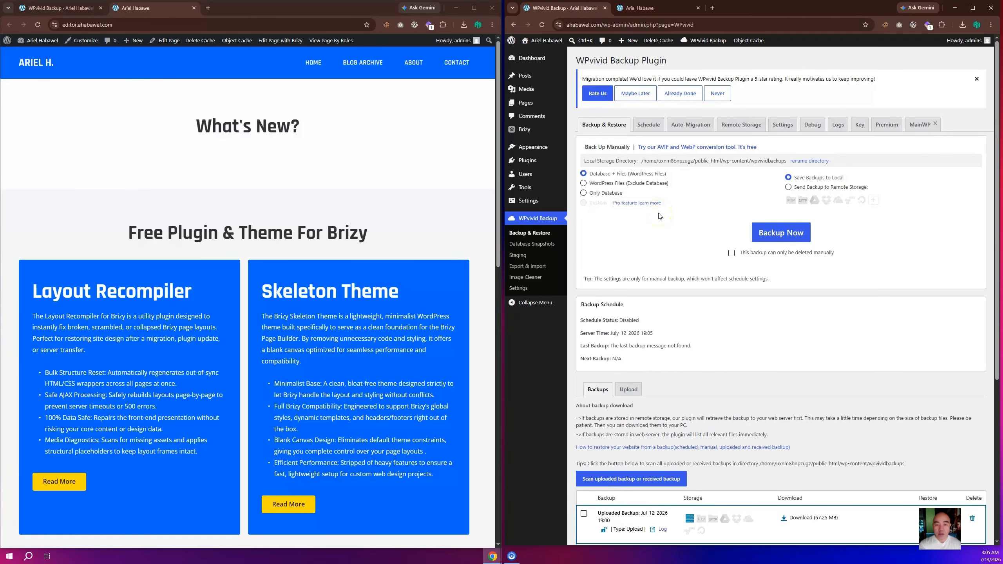
# - Open the list of installed plugins on the restored site and reload it
pyautogui.click(587, 161)
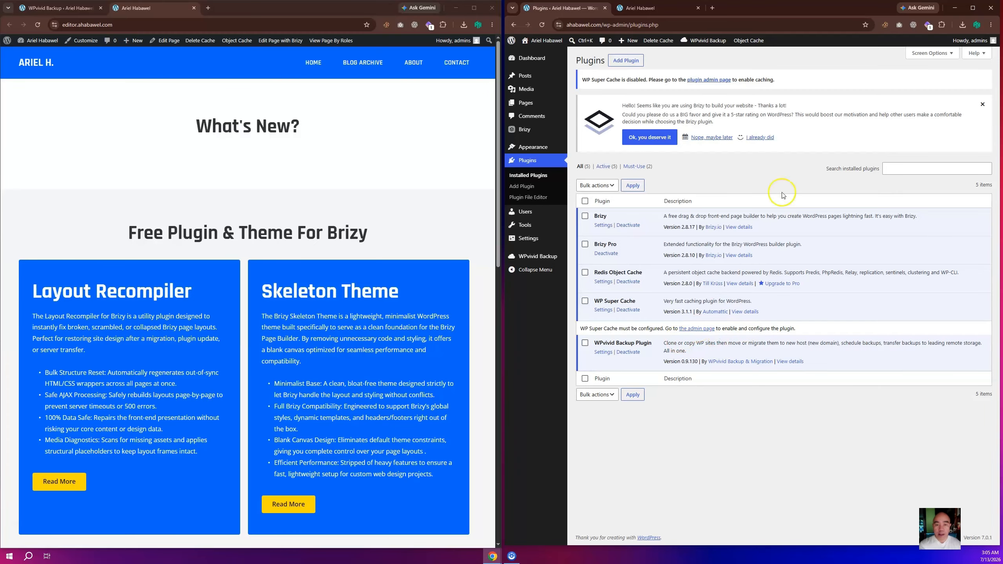
pyautogui.rightClick(776, 176)
pyautogui.click(802, 214)
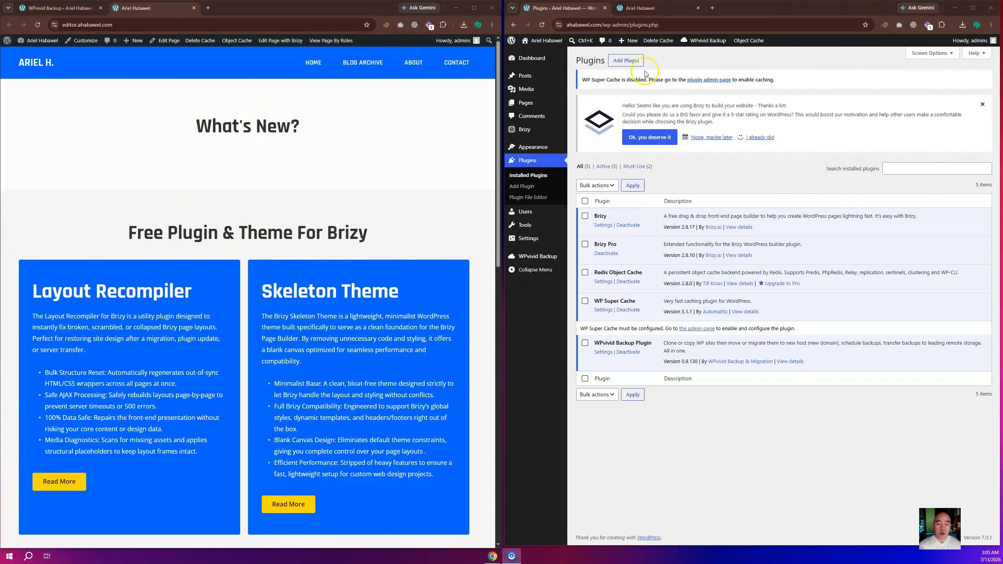
# - Check the Blog Archive and About links on the restored front page, look over the page, and close its tab
pyautogui.click(644, 8)
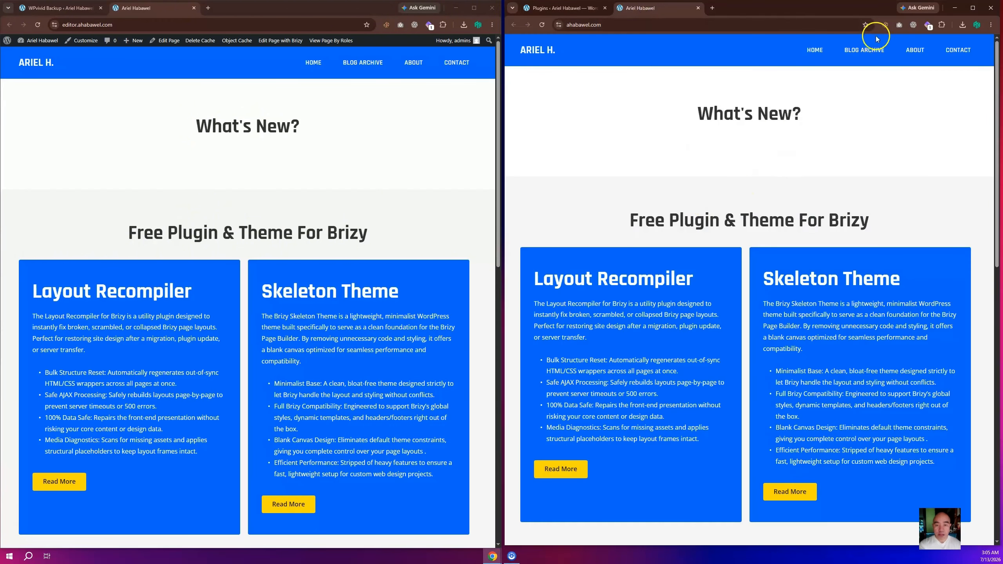
pyautogui.click(869, 49)
pyautogui.click(916, 62)
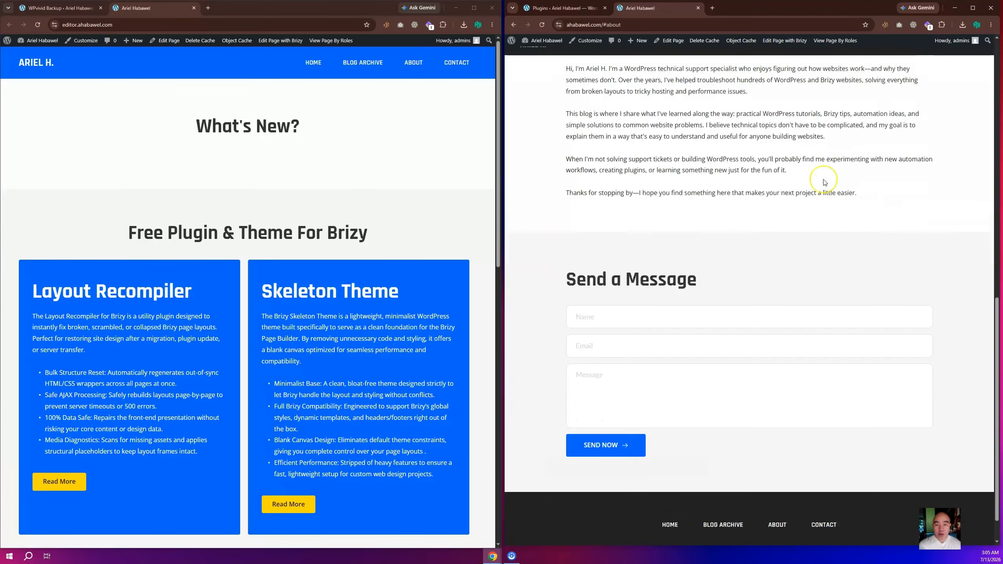
pyautogui.scroll(10, 824, 178)
pyautogui.scroll(4, 824, 178)
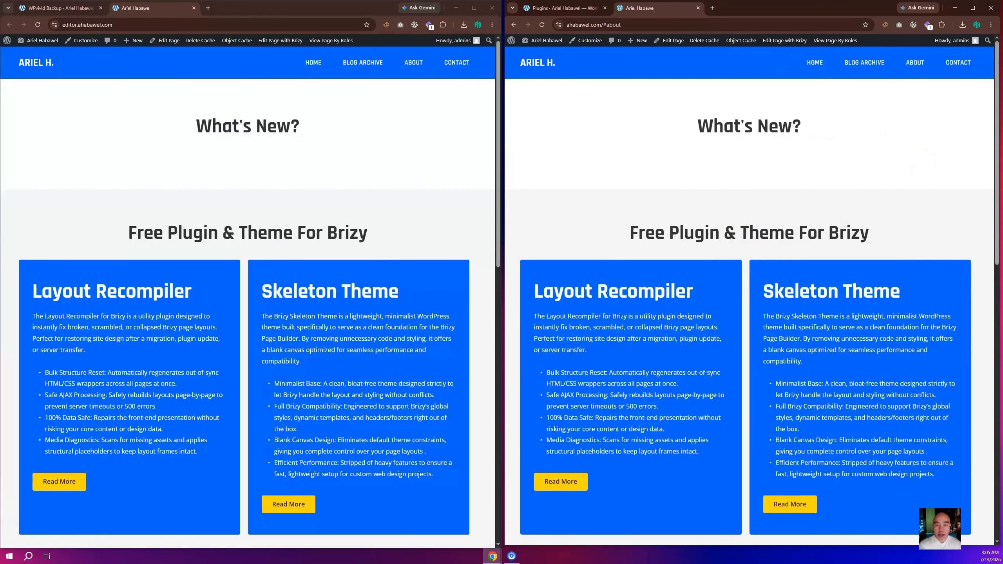
pyautogui.hotkey('ctrl', 'w')
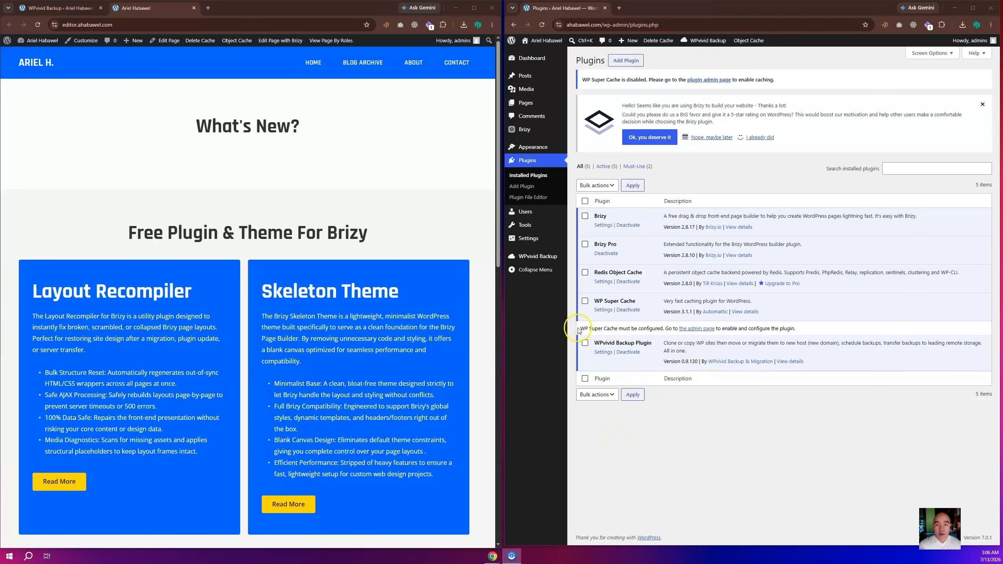
# - Turn caching on in the WP Super Cache settings and update the status
pyautogui.moveTo(578, 328); pyautogui.dragTo(652, 327)
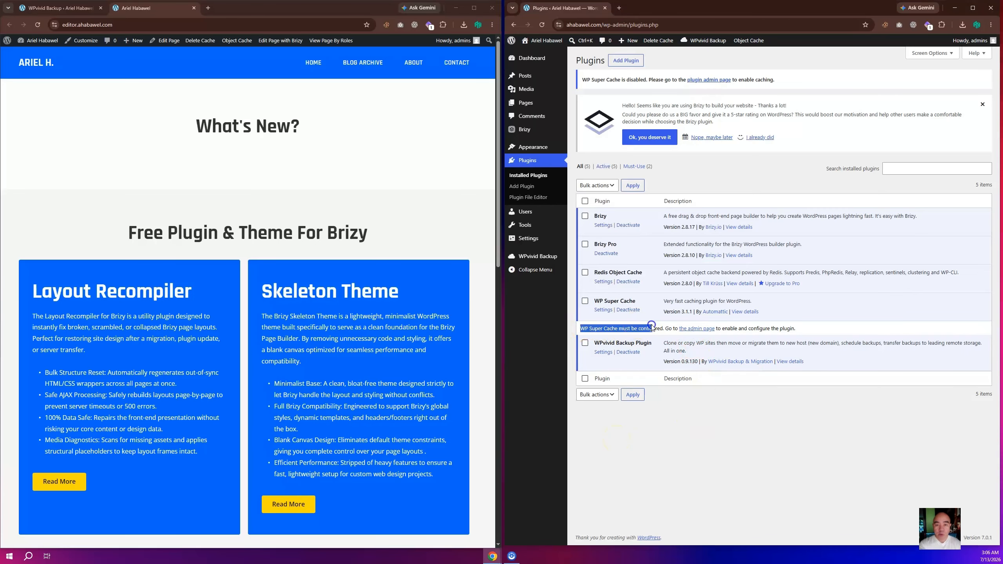
pyautogui.click(697, 328)
pyautogui.scroll(-2, 711, 344)
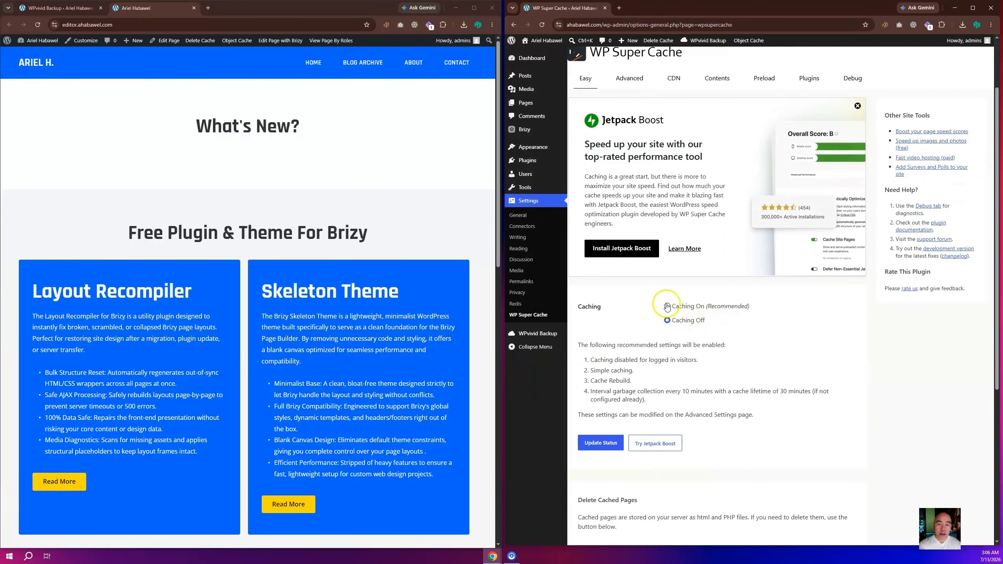
pyautogui.click(667, 304)
pyautogui.scroll(-3, 750, 347)
pyautogui.click(601, 325)
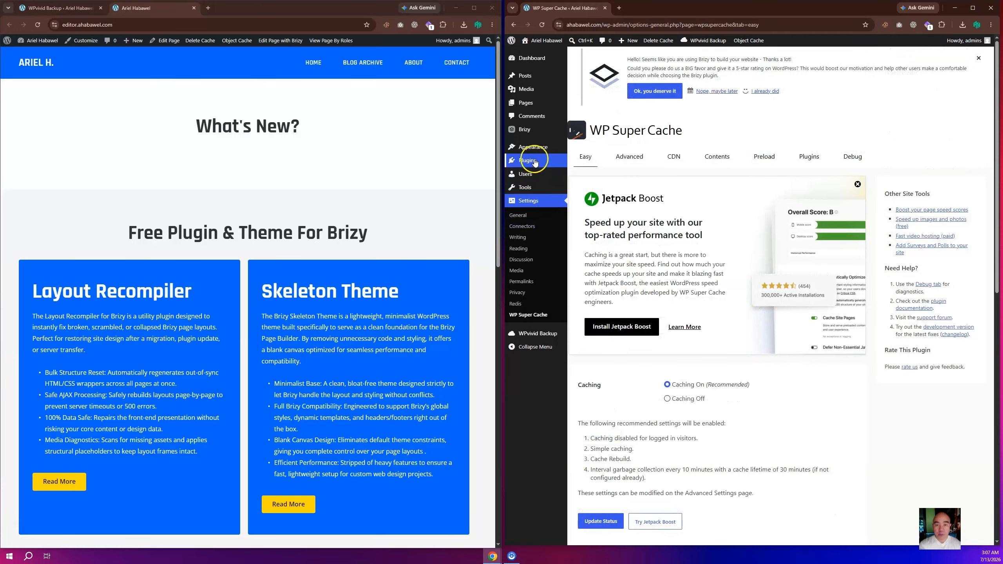
# - Open the Redis Object Cache settings from the installed plugins list and examine the Redis connection status
pyautogui.moveTo(521, 160)
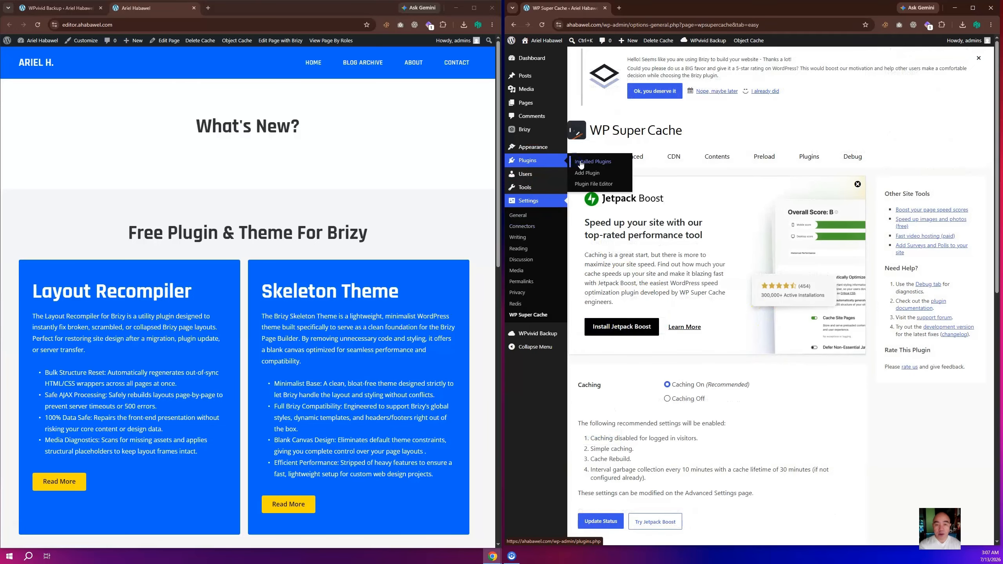
pyautogui.click(581, 162)
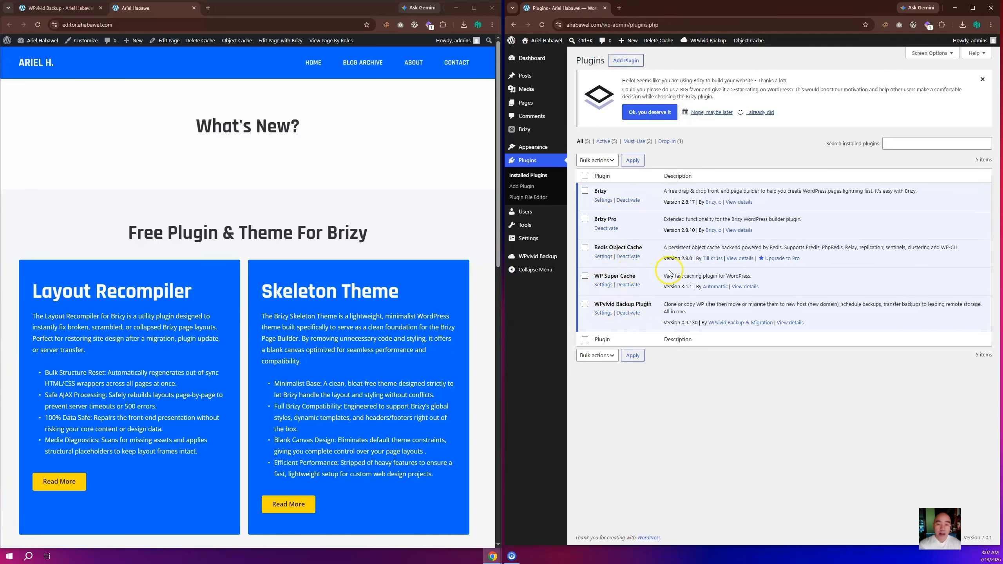
pyautogui.click(598, 257)
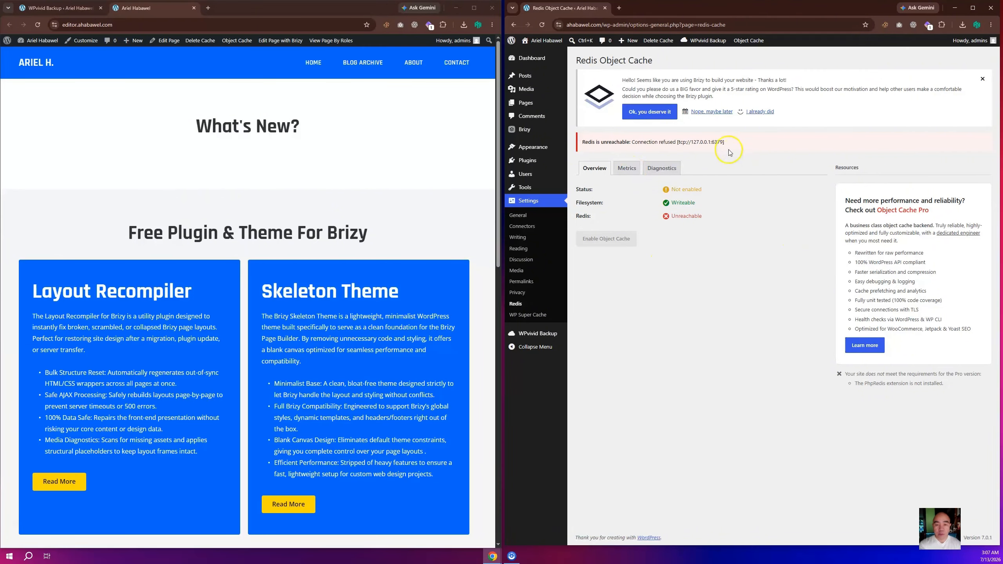
pyautogui.moveTo(724, 141); pyautogui.dragTo(584, 141)
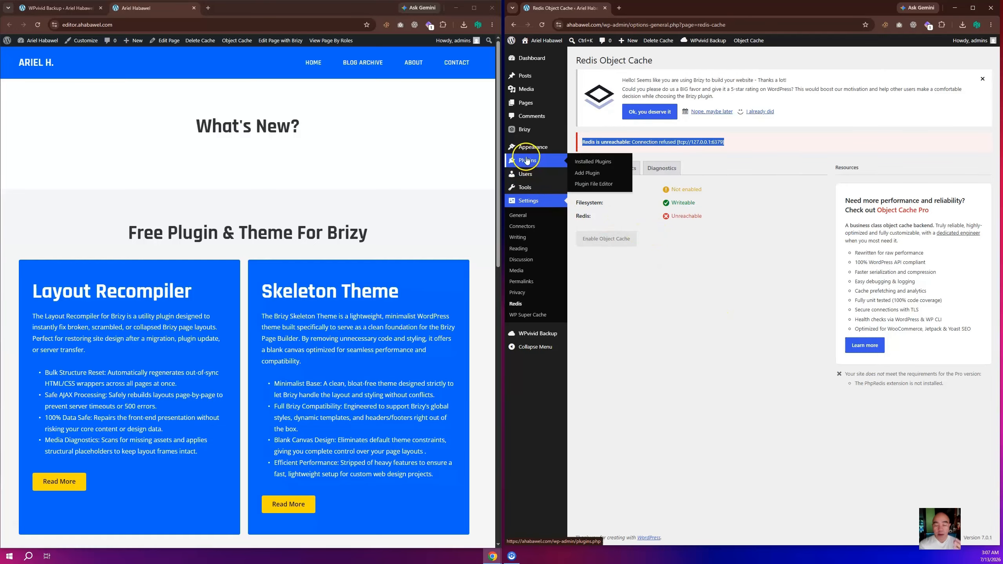
# - Deactivate and delete the Redis Object Cache plugin, and reload the plugin list
pyautogui.click(587, 161)
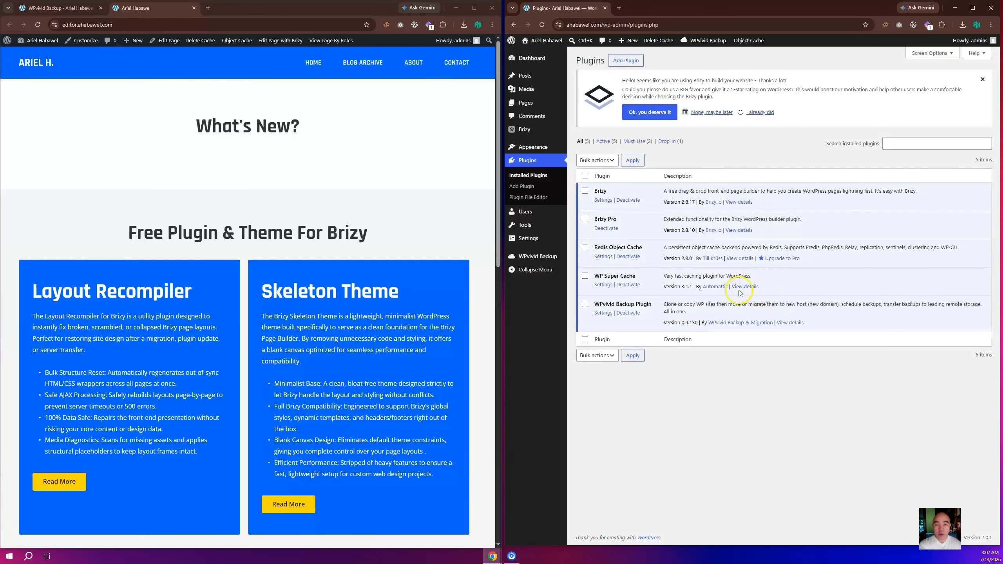
pyautogui.click(628, 257)
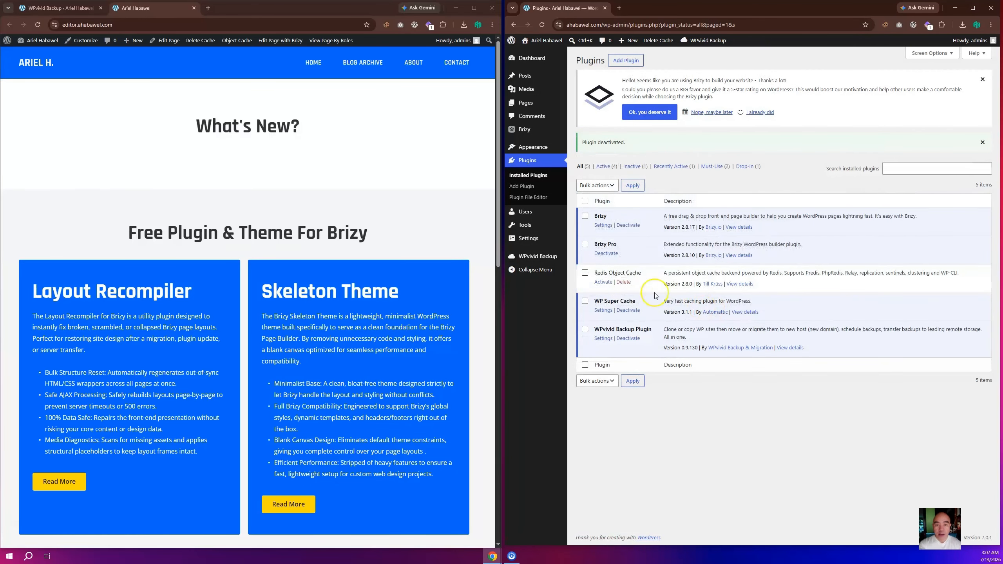
pyautogui.click(623, 281)
pyautogui.click(785, 75)
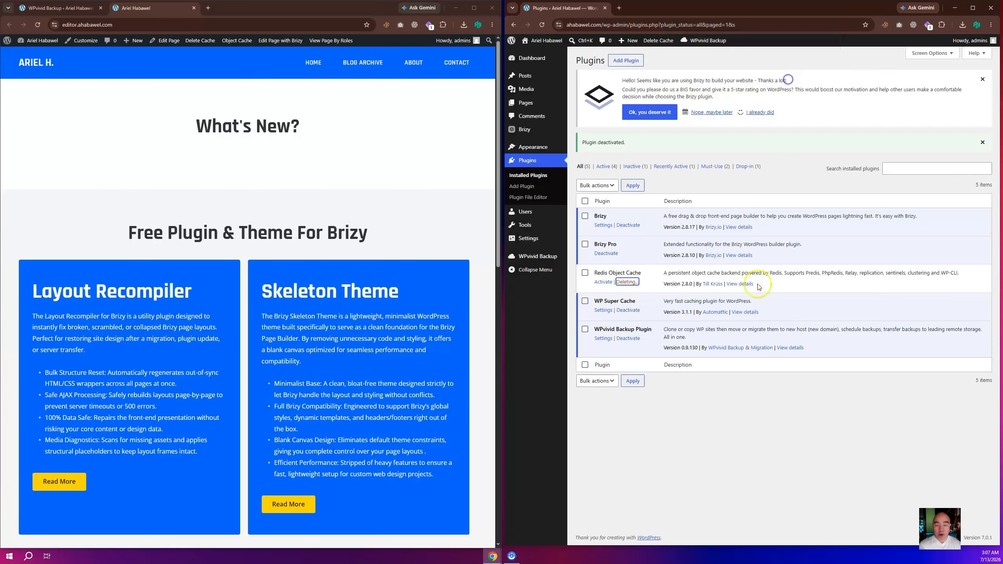
pyautogui.rightClick(761, 182)
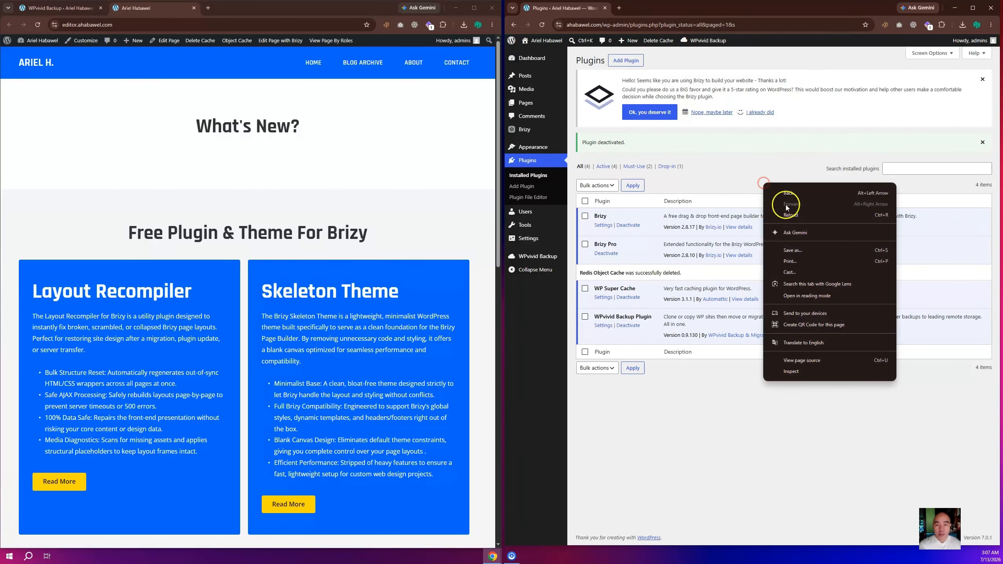
pyautogui.click(788, 213)
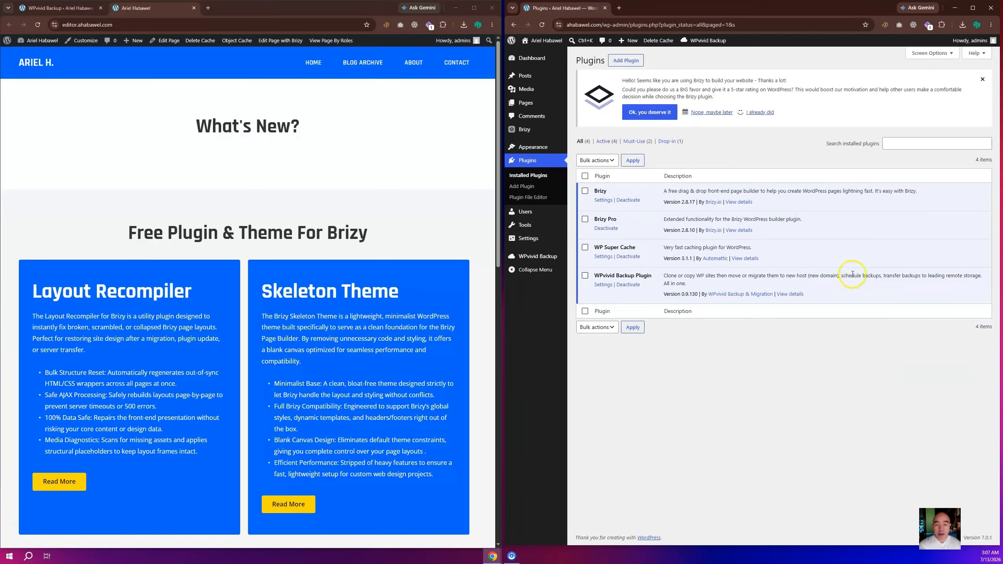